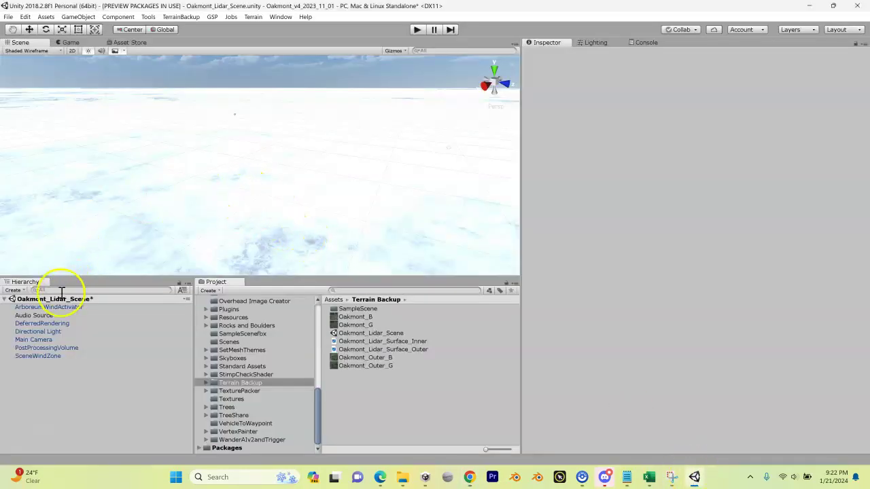
Add a default Terrain object (500 × 500, height 600) to the scene from the Hierarchy
right_drag(277, 179, 393, 140)
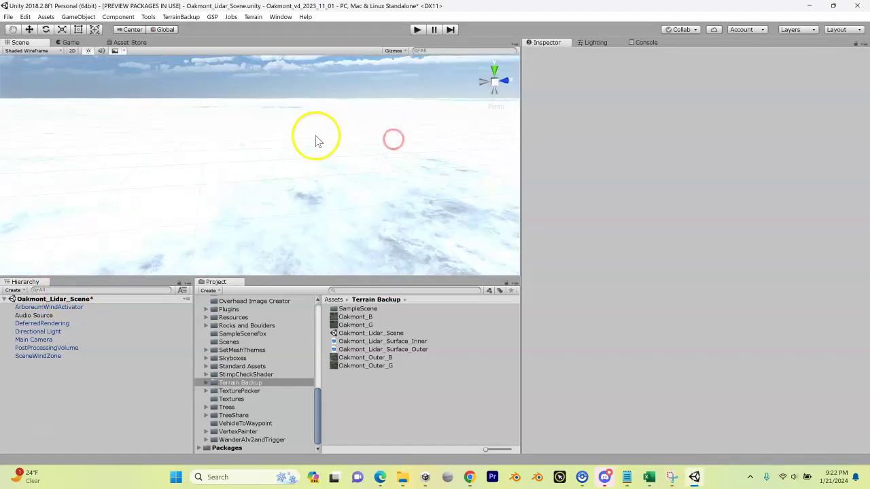
right_drag(316, 141, 292, 147)
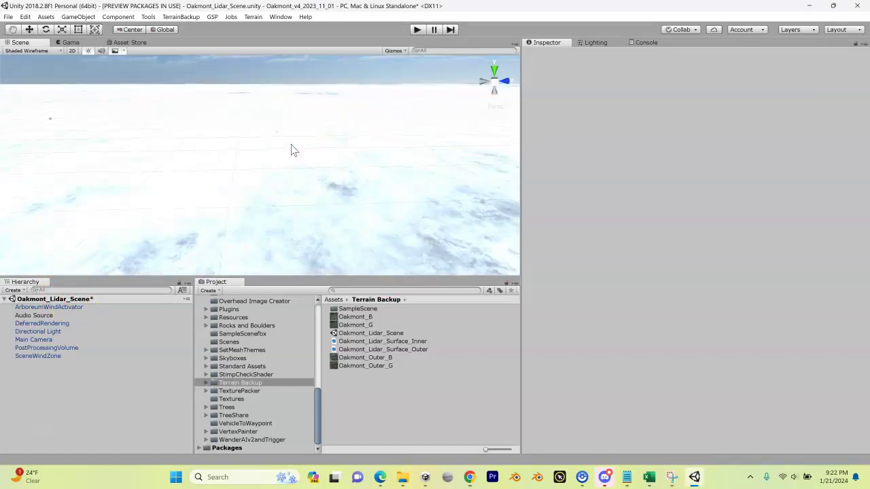
click(131, 304)
right_click(49, 378)
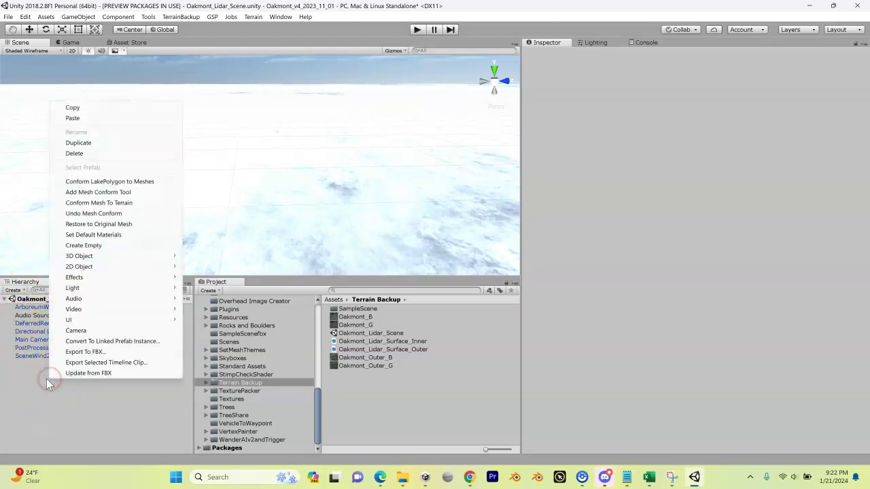
mouse_move(109, 257)
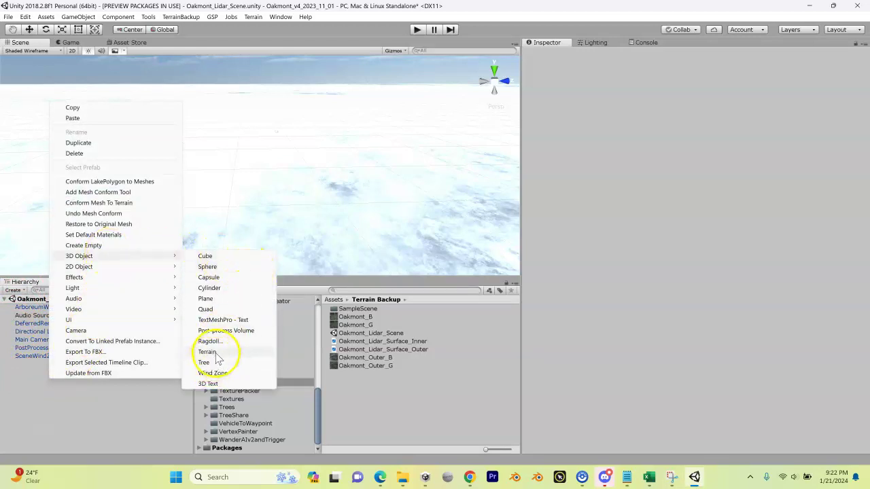
click(207, 353)
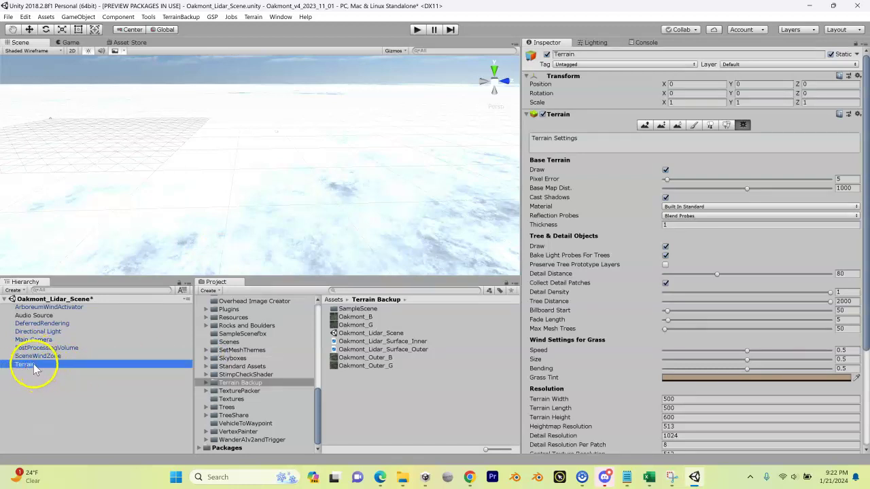
click(38, 356)
click(30, 365)
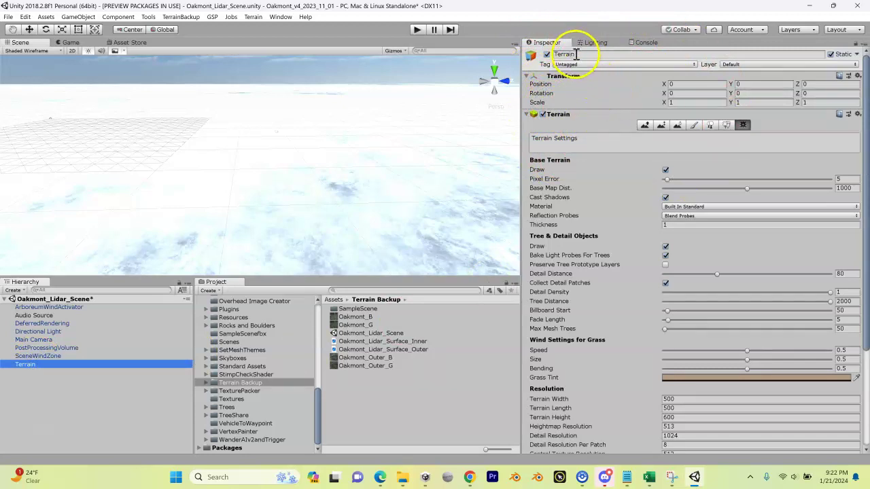
scroll(622, 184, down, 5)
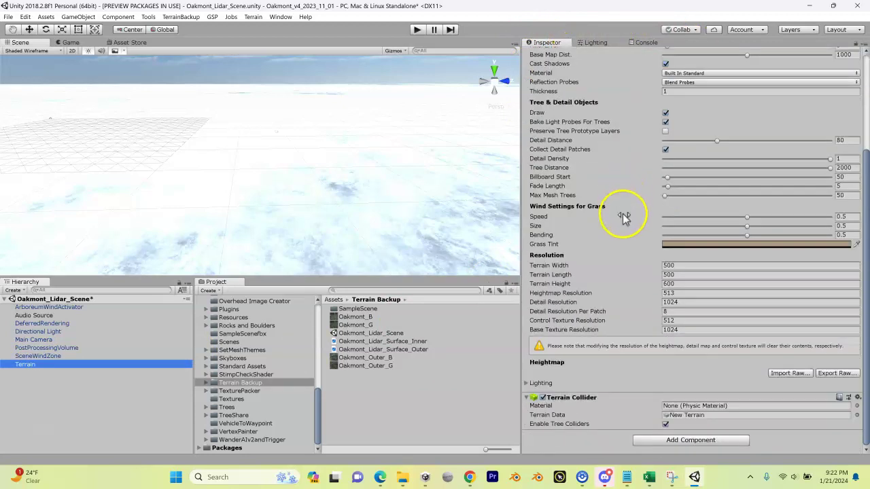
scroll(632, 236, up, 5)
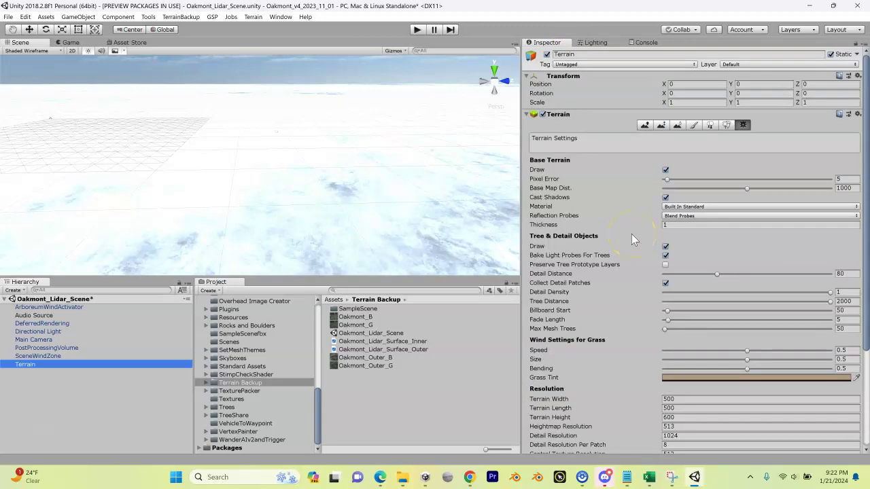
click(79, 356)
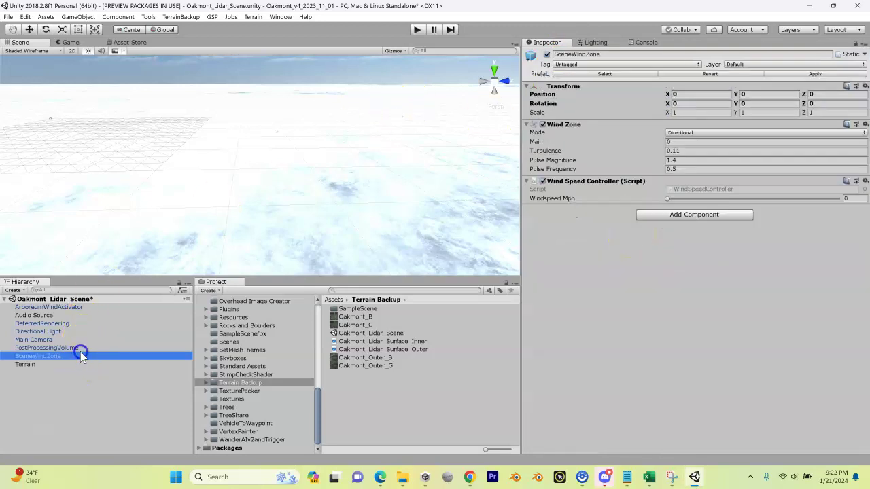
click(80, 348)
click(80, 339)
click(80, 332)
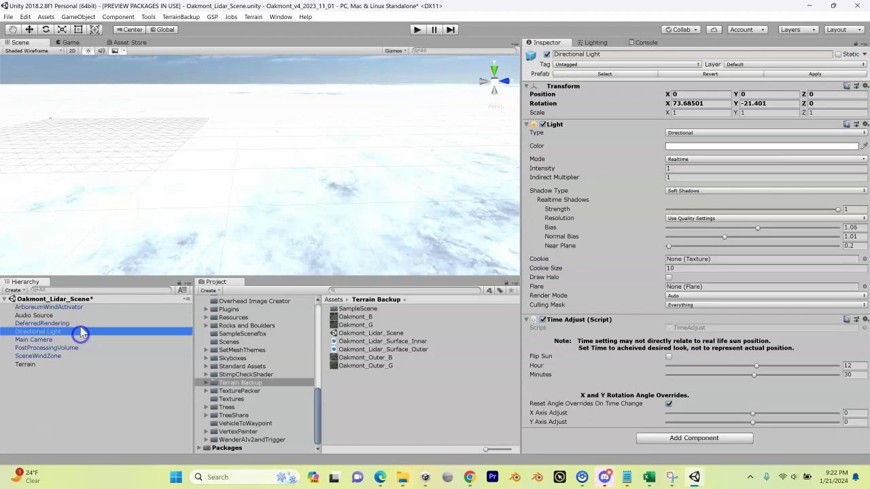
click(80, 322)
click(80, 316)
click(83, 308)
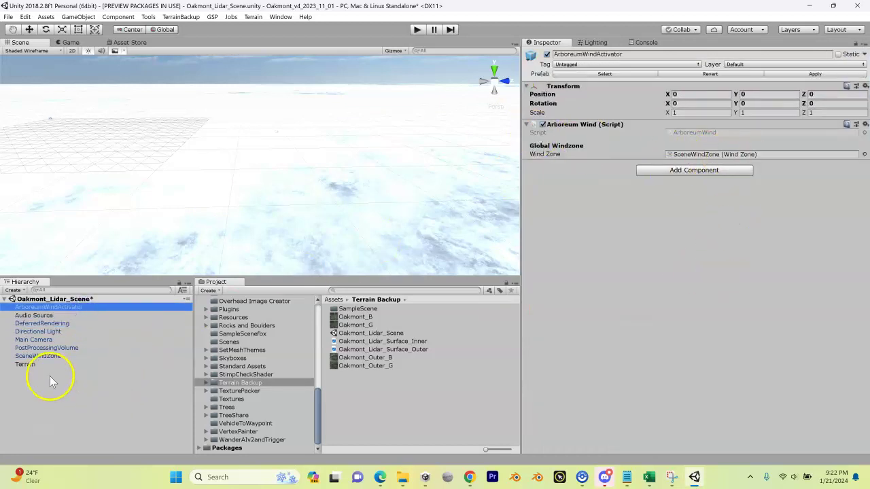
click(30, 365)
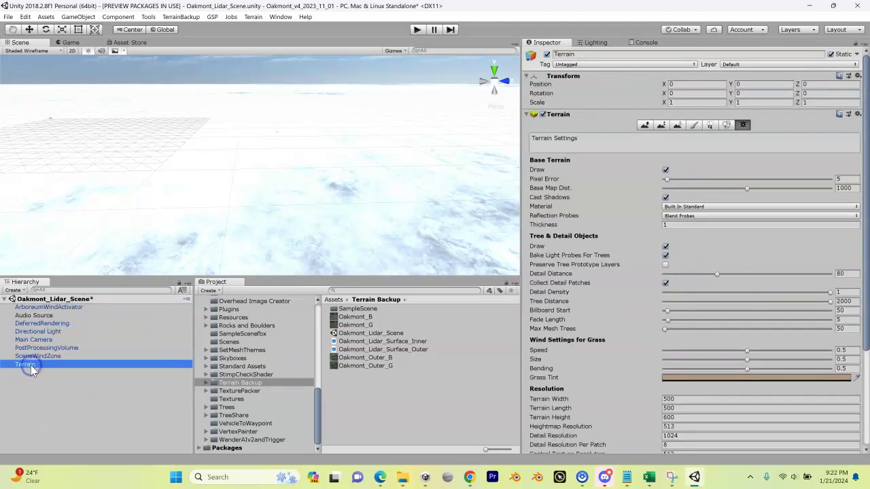
Append ' (Inner)' to the terrain's name so it reads 'Terrain (Inner)'
click(631, 53)
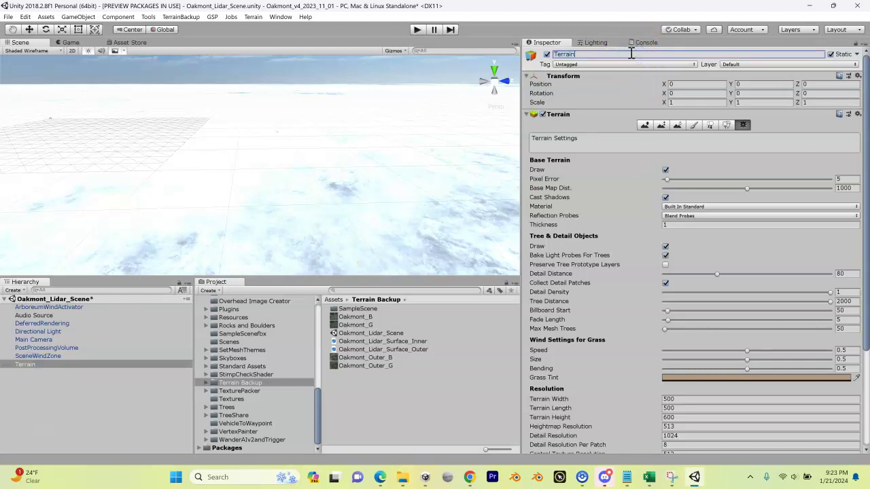
text((Inner))
click(579, 54)
click(603, 55)
double_click(564, 55)
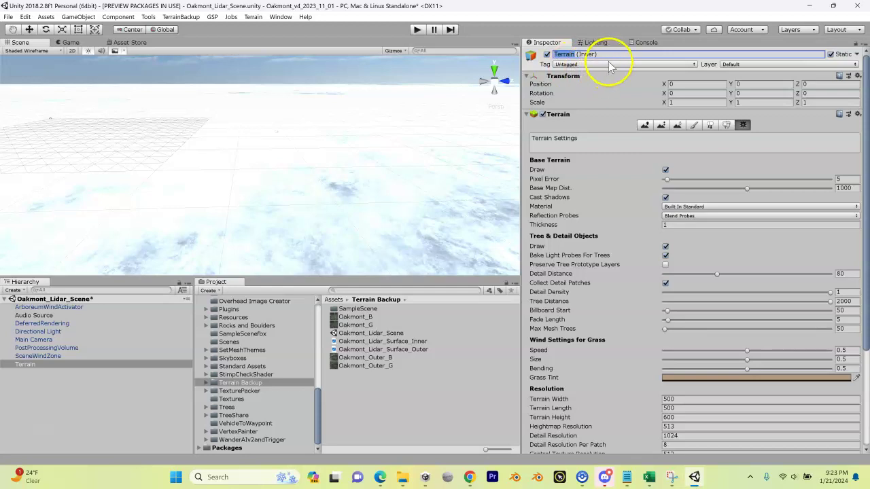
drag(608, 54, 552, 56)
click(605, 84)
click(87, 377)
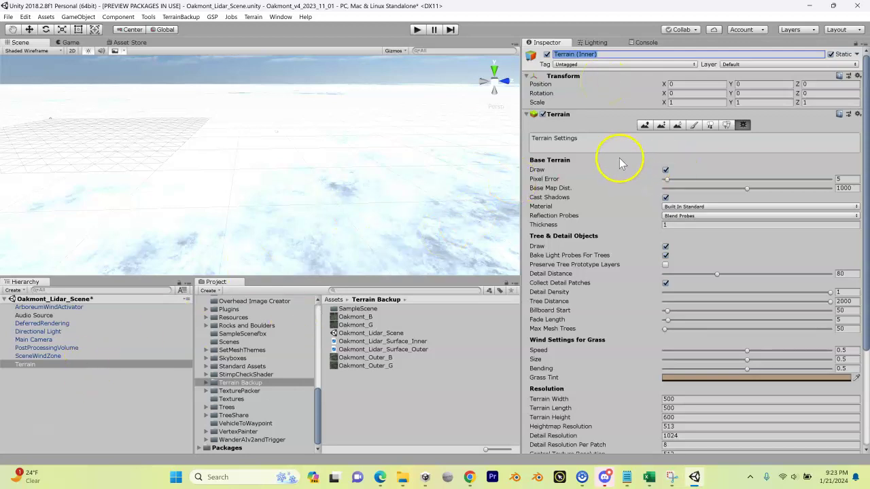
key(Return)
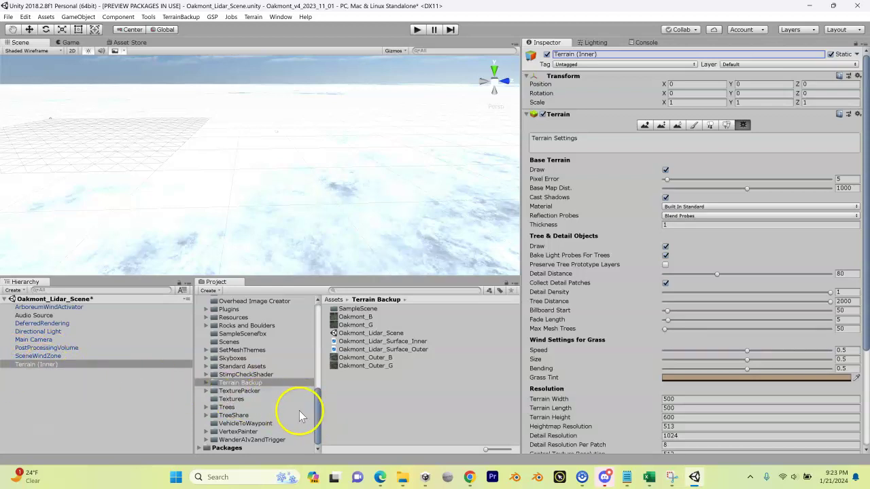
Move the New Terrain data asset from Assets into the Terrain Backup folder and open that folder
drag(316, 408, 335, 316)
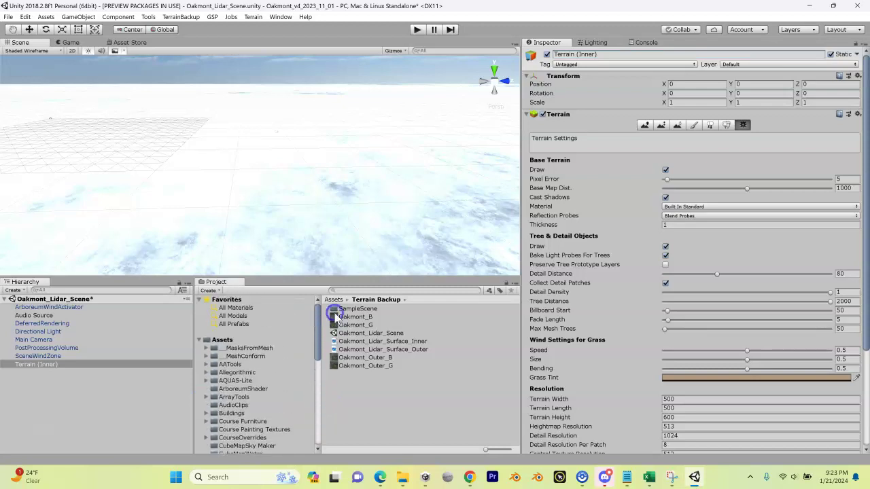
click(221, 342)
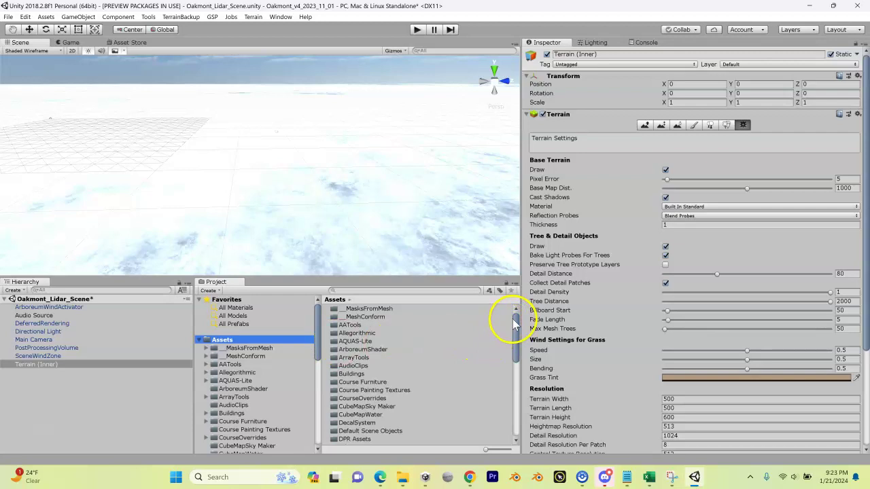
drag(514, 325, 521, 423)
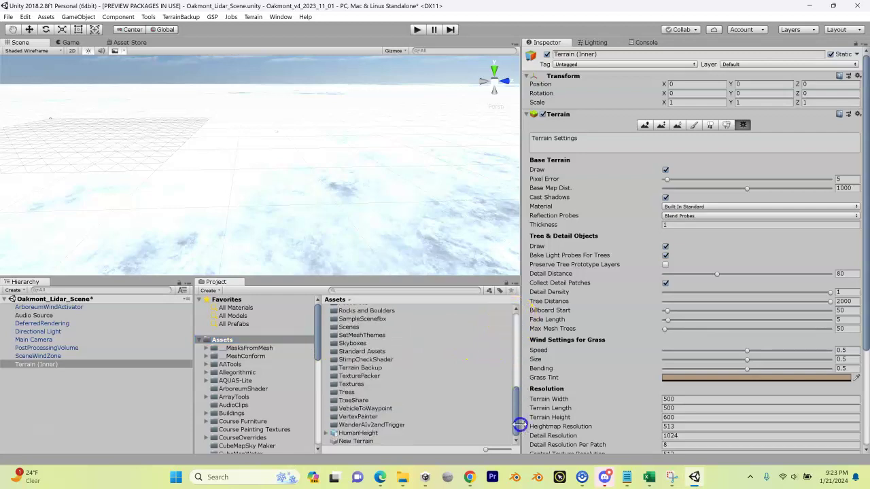
click(364, 442)
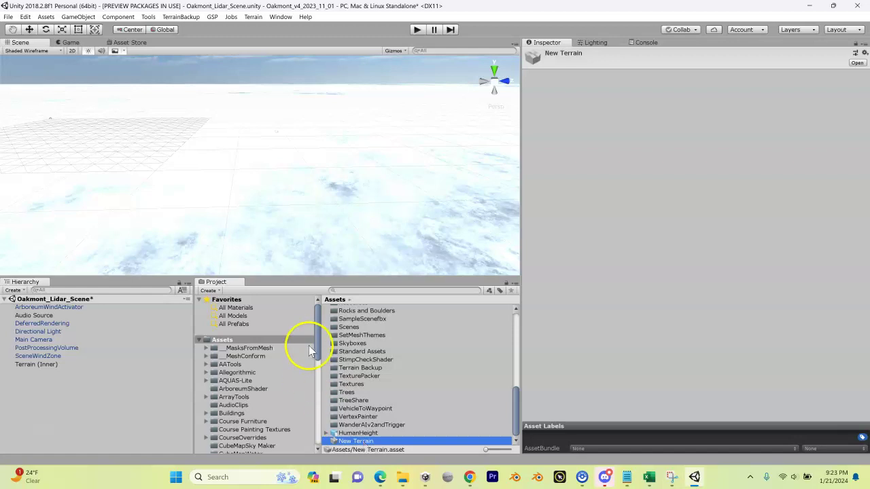
drag(318, 318, 318, 421)
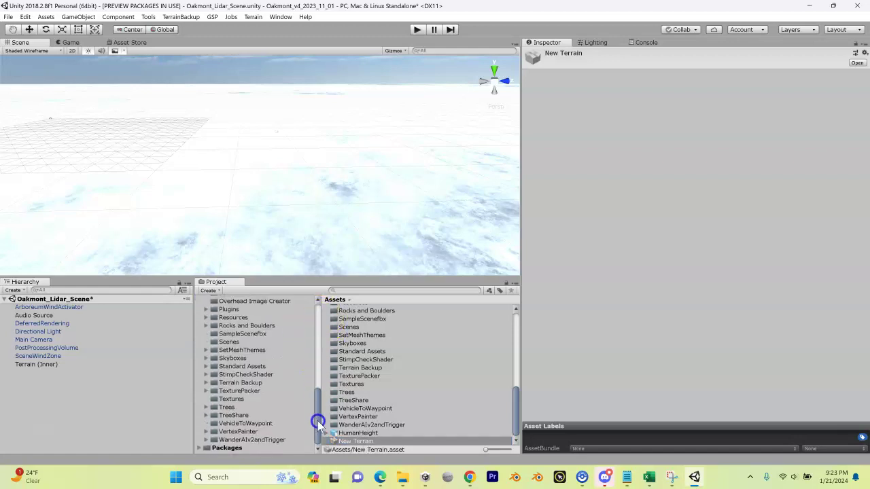
click(362, 441)
drag(362, 442, 259, 383)
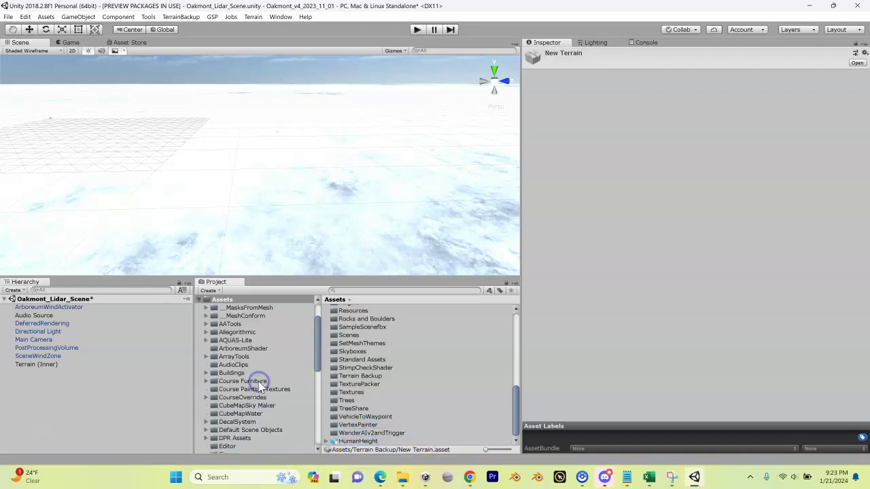
scroll(284, 367, down, 10)
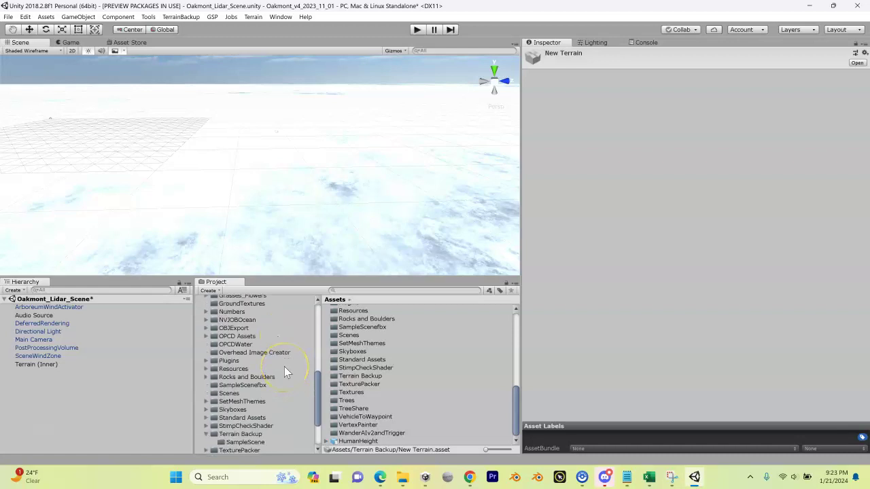
click(241, 404)
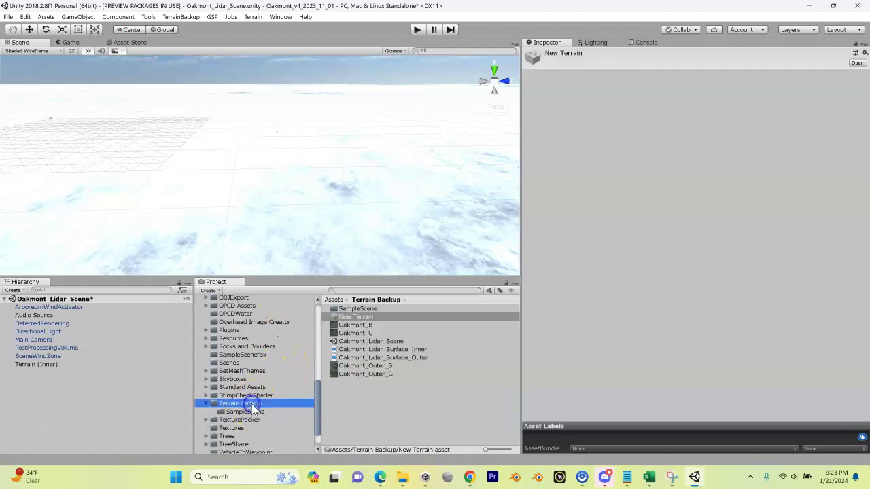
Rename the New Terrain asset in Terrain Backup to Oakmont_Lidar_Inner
click(365, 319)
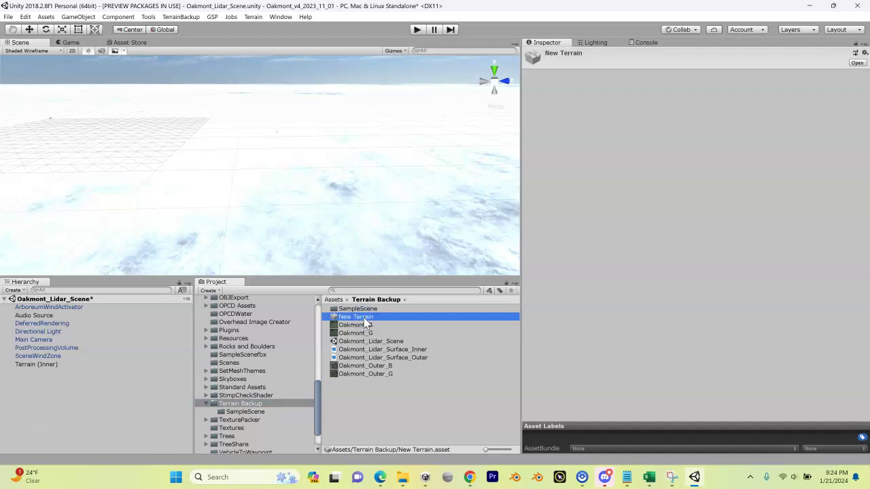
right_click(365, 319)
click(391, 126)
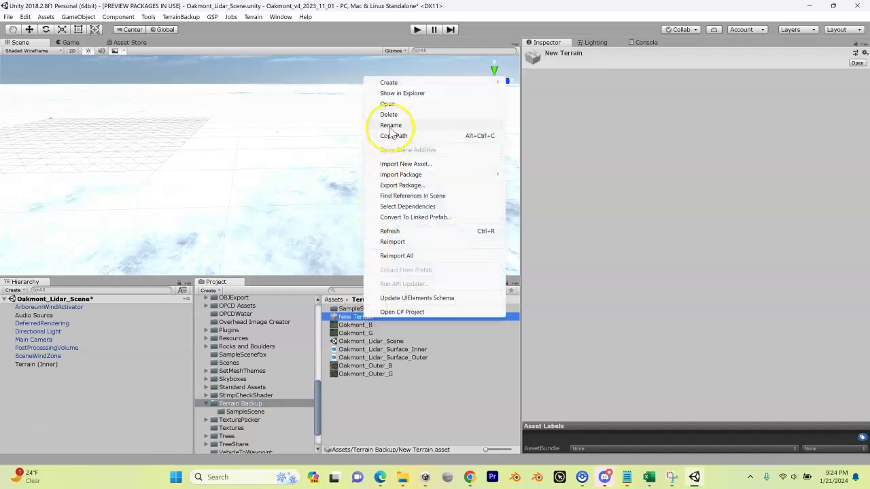
click(390, 126)
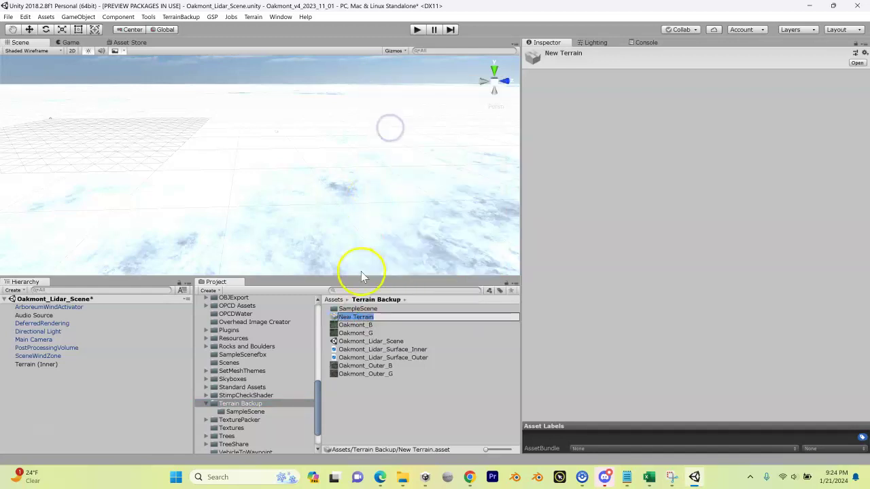
text(O)
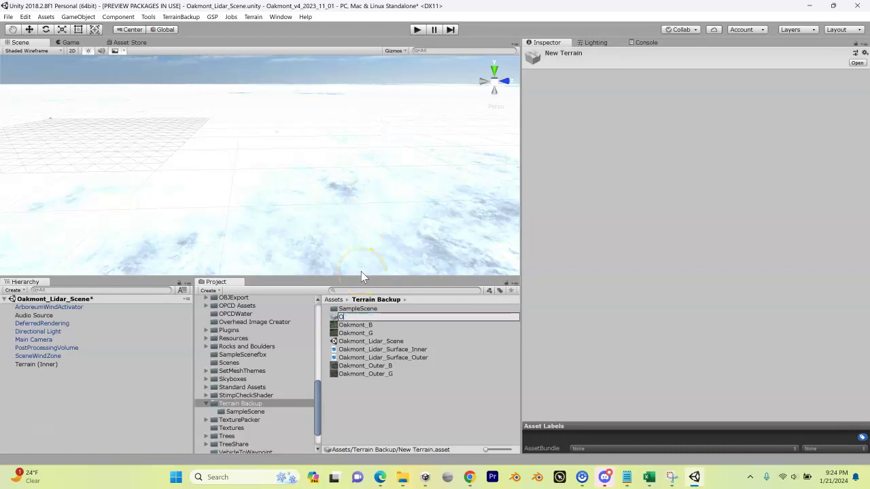
text(akmont_Lidar_Inner)
key(Return)
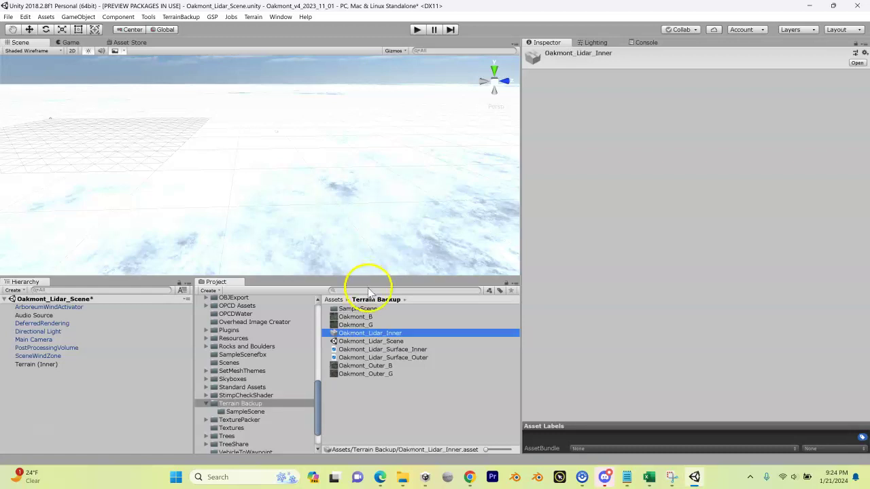
Select Terrain (Inner) and ping its Oakmont_Lidar_Inner terrain data asset from the Inspector
click(26, 366)
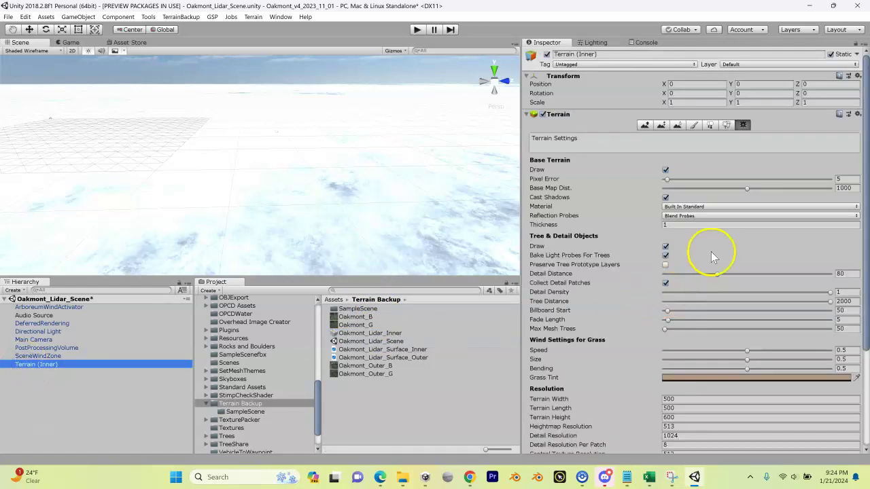
scroll(710, 256, down, 5)
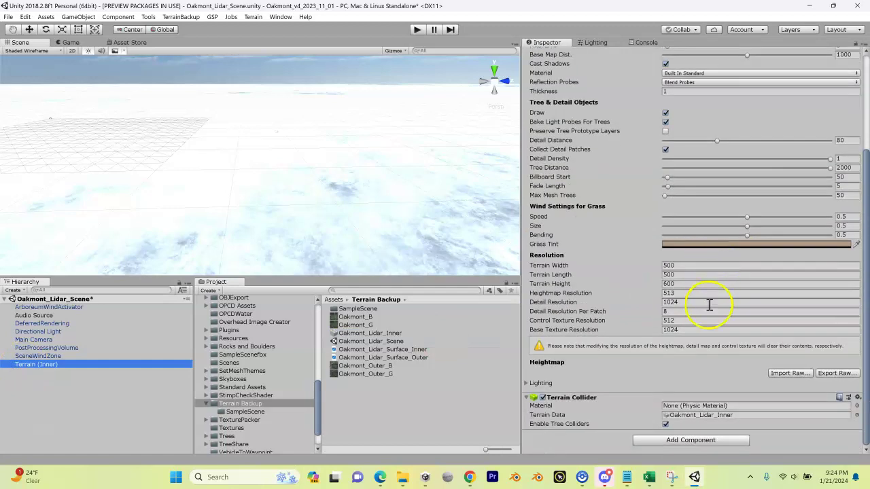
click(688, 416)
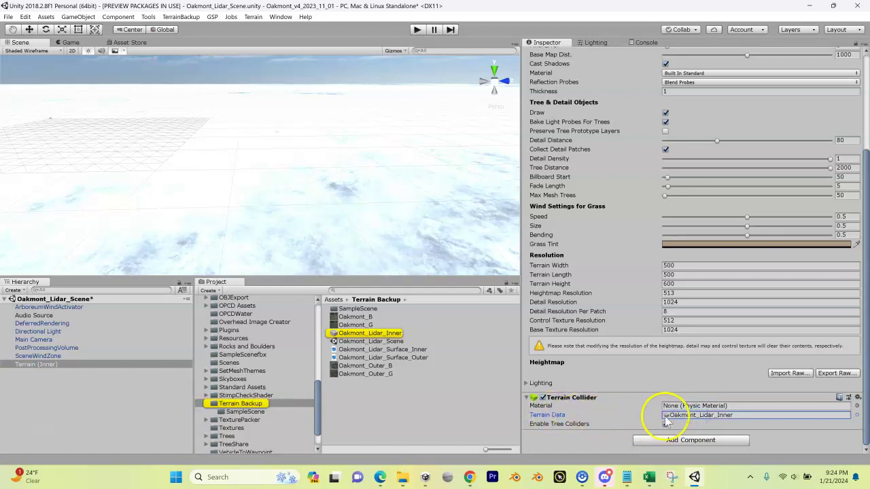
click(673, 416)
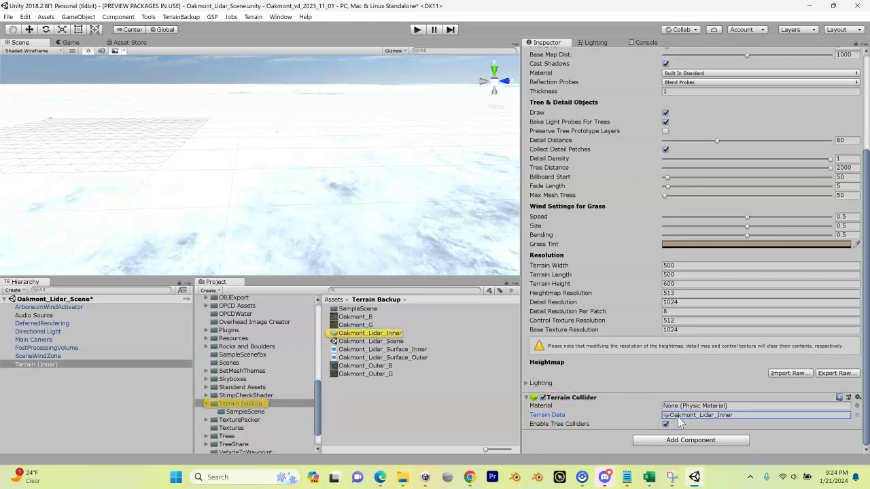
click(640, 388)
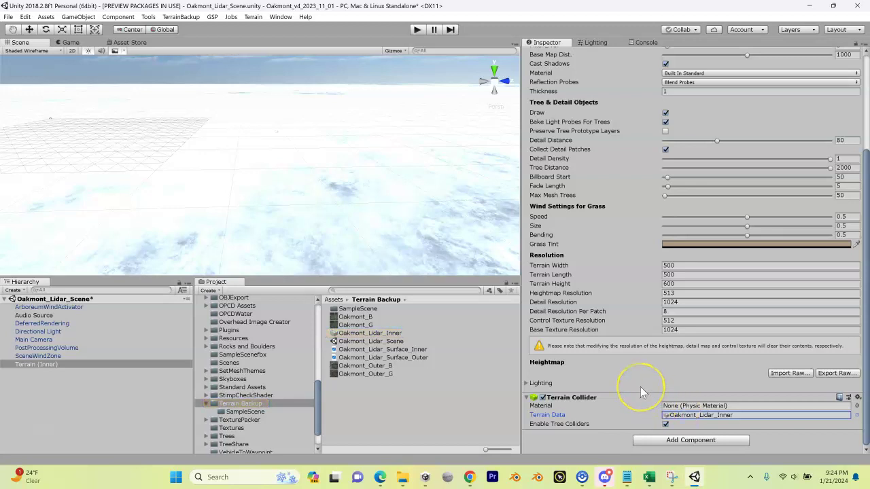
click(686, 266)
Bring up the Oakmont_MaxMin workbook showing inner size 1490 and height 91.117, and reposition its window
click(649, 477)
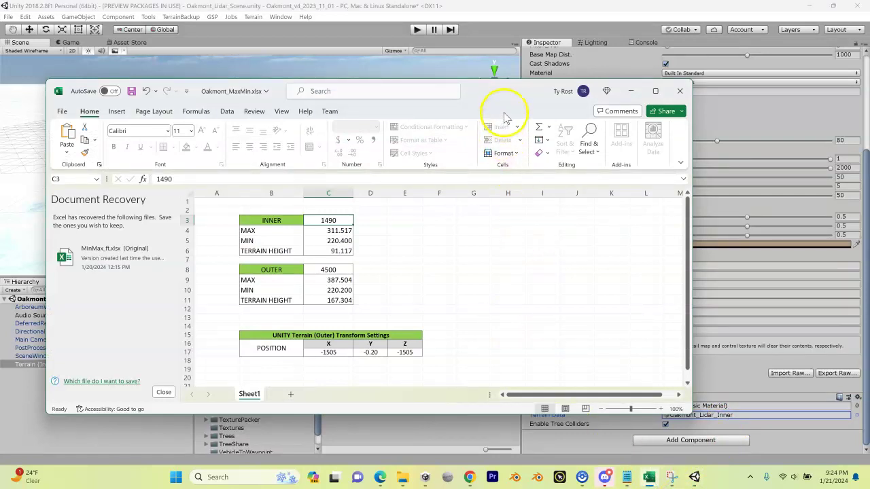
drag(503, 91, 504, 63)
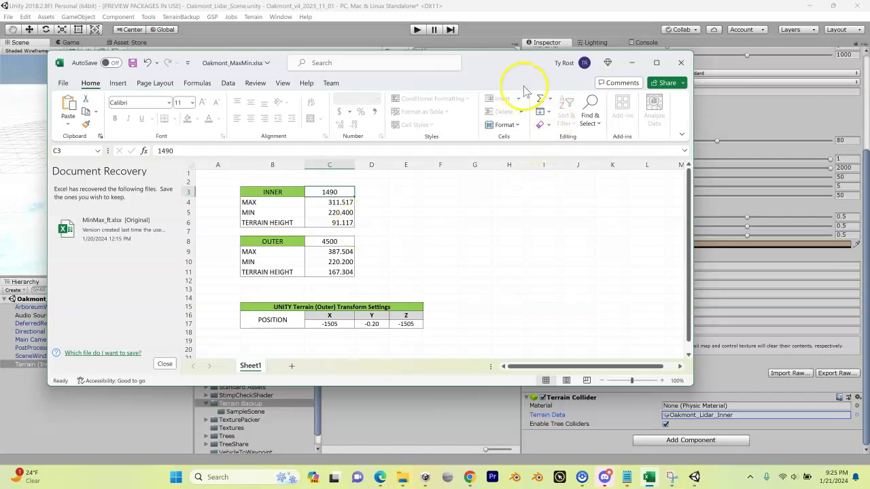
drag(514, 58, 483, 40)
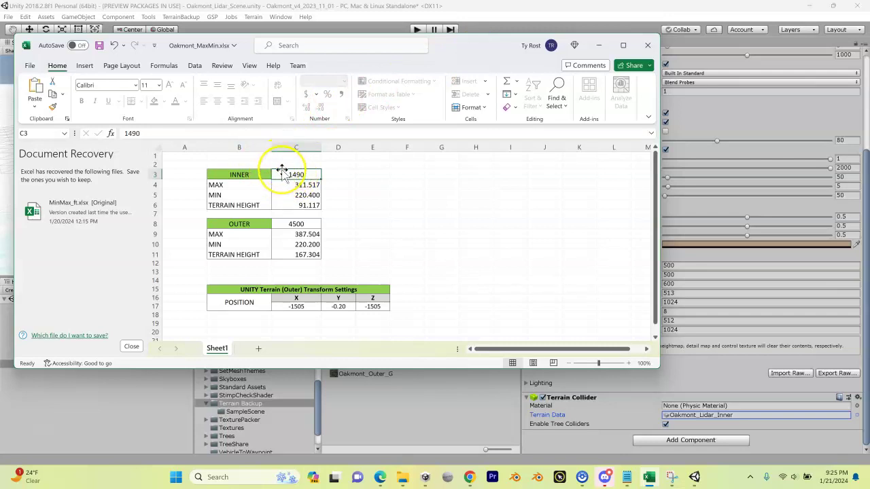
Set Terrain (Inner) width and length to 1490 and height to 91.117 from the workbook
click(719, 267)
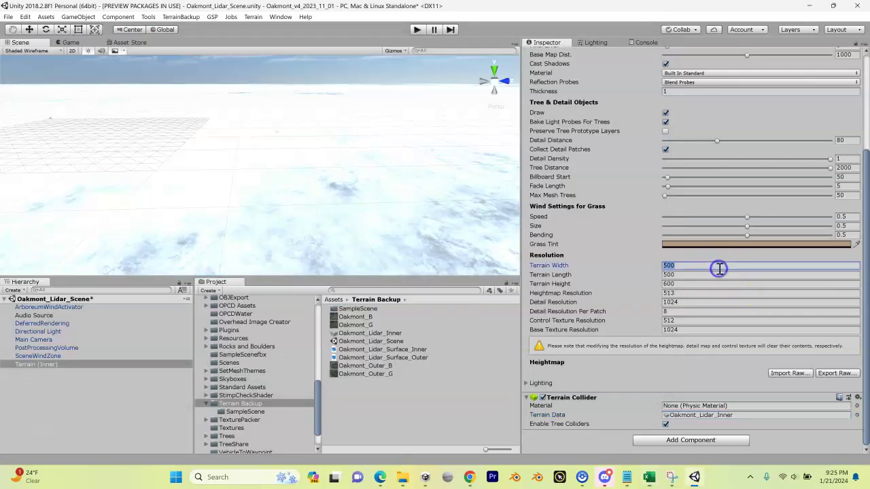
text(1490)
click(719, 275)
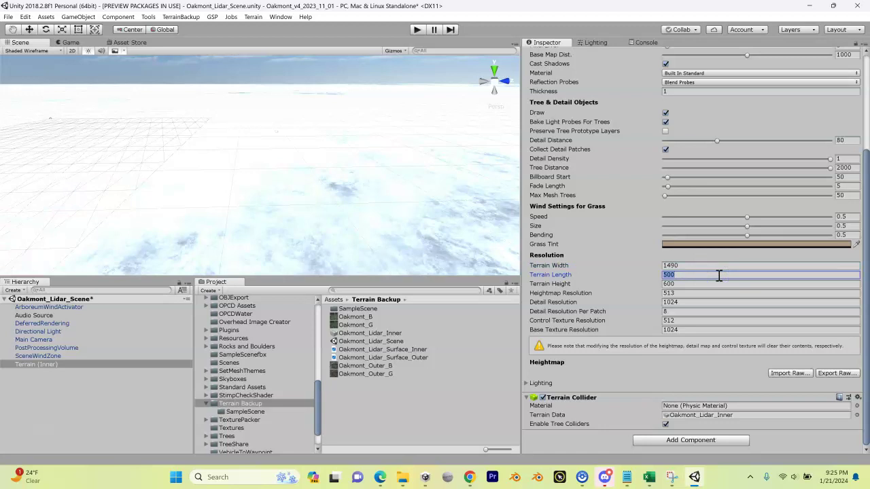
text(1490)
click(712, 285)
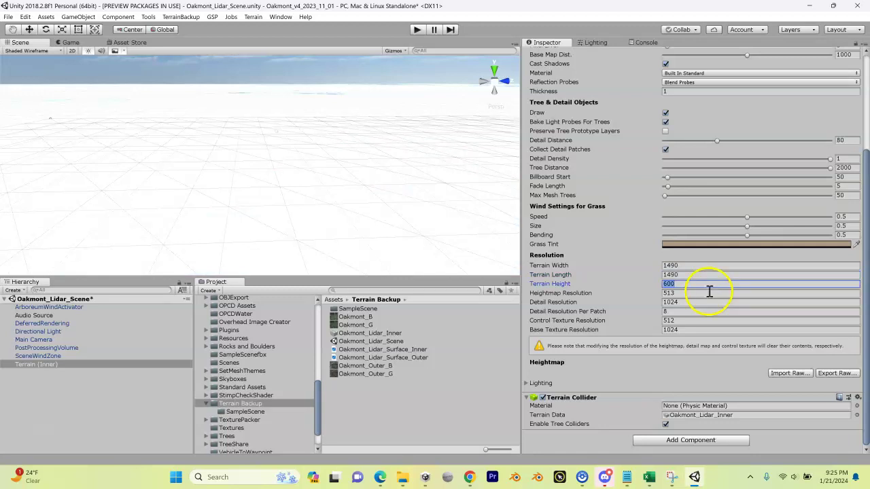
click(649, 477)
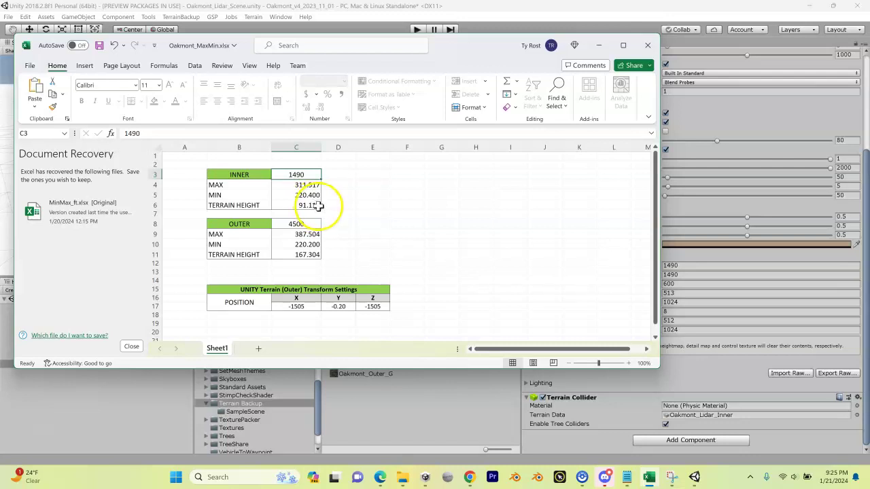
click(756, 292)
click(754, 285)
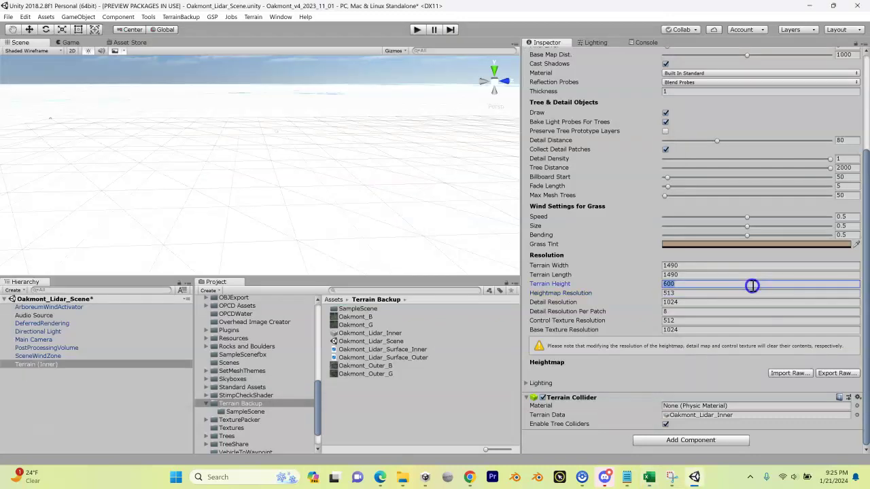
text(91.117)
Set heightmap resolution to 4097 and detail, control and base texture resolutions to 2048
click(688, 293)
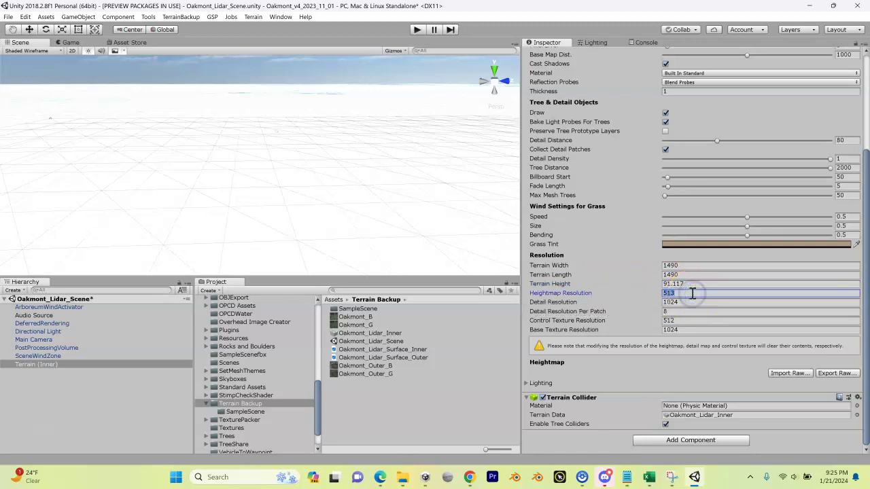
text(4097)
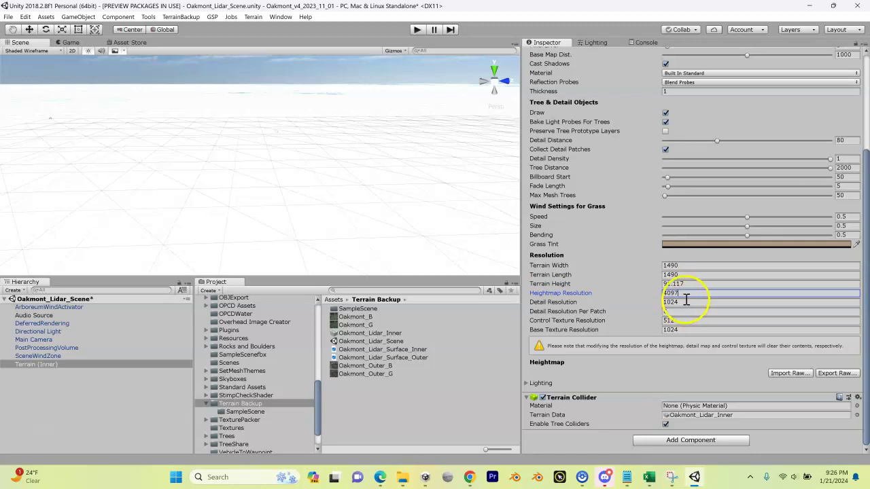
click(685, 301)
text(2048)
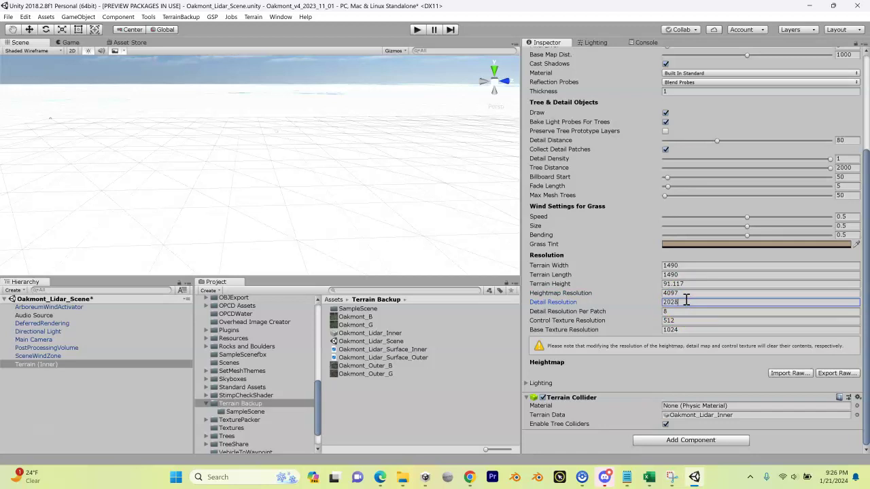
click(674, 317)
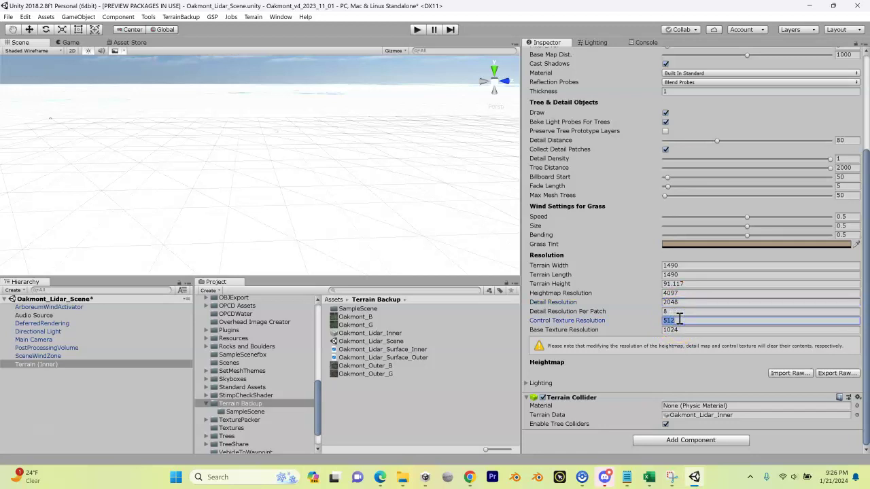
text(2048)
click(687, 330)
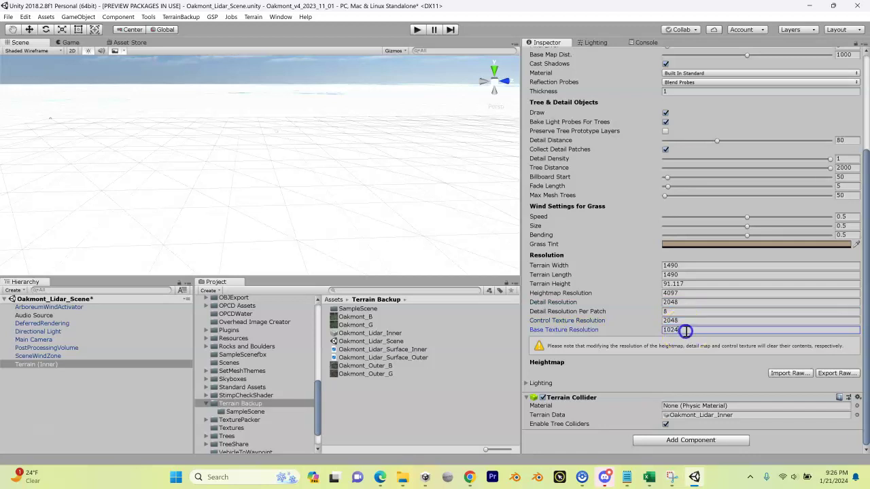
text(2048)
click(652, 303)
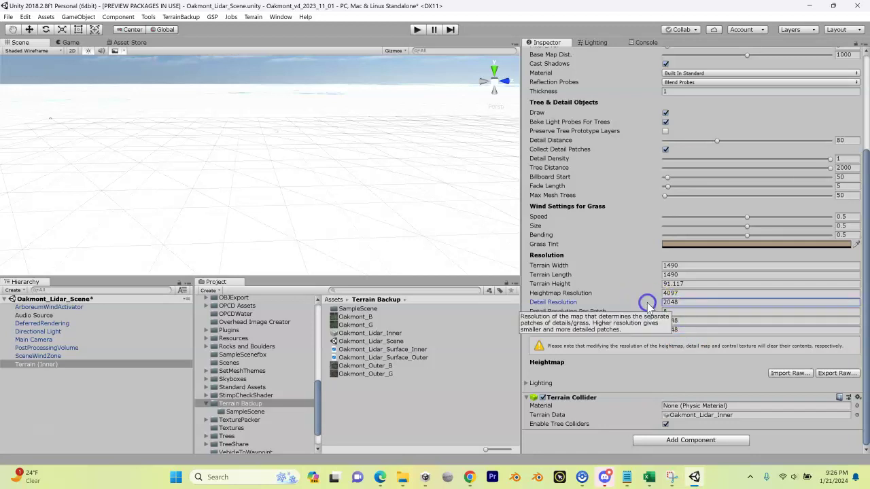
Choose Oakmont_Lidar_Surface_Inner.raw as the raw heightmap to import into Terrain (Inner)
click(799, 373)
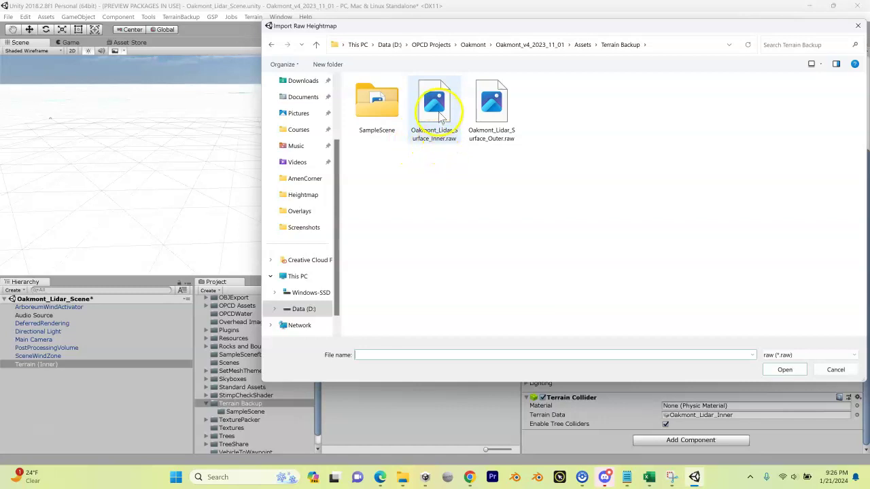
click(438, 116)
click(785, 369)
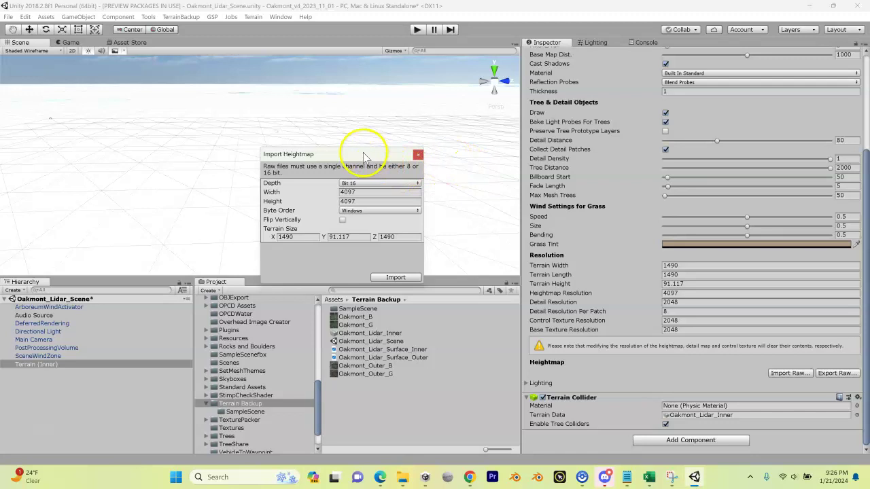
Verify the import settings: 16-bit depth, 4097 × 4097 resolution, terrain size 1490 × 91.117 × 1490
drag(364, 156, 429, 145)
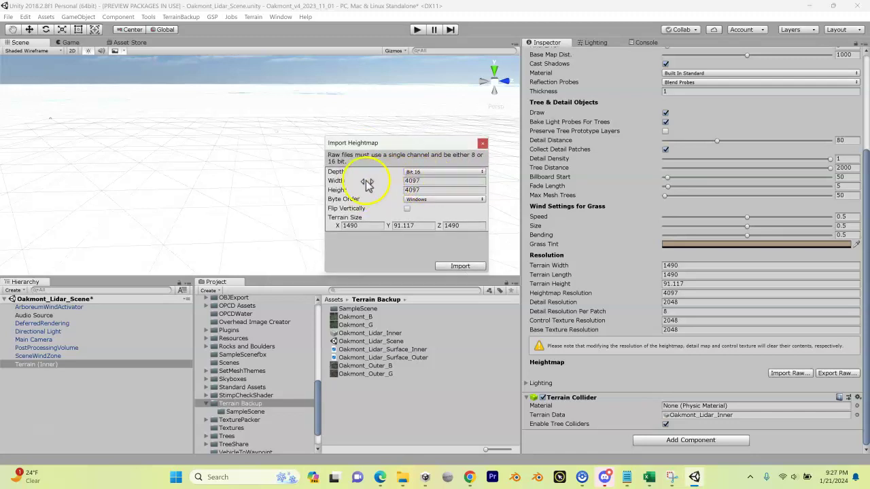
click(416, 181)
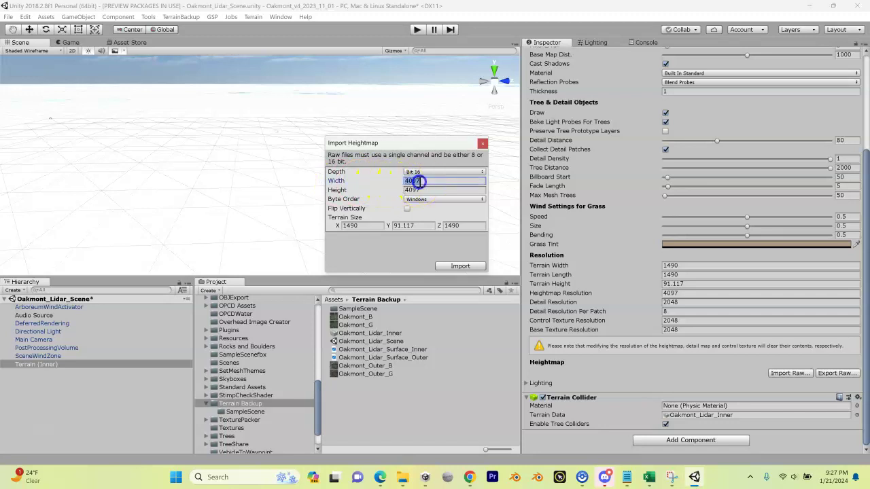
click(420, 190)
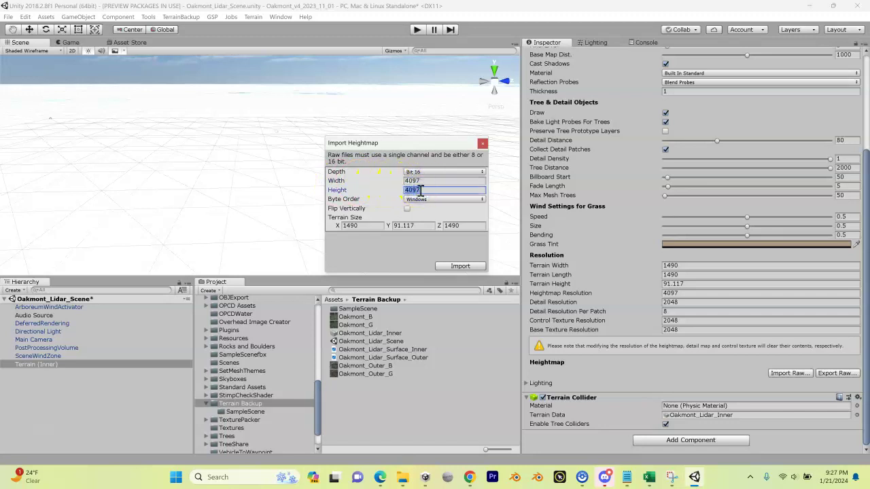
click(351, 225)
Import the inner heightmap into Terrain (Inner) with Flip Vertically enabled
click(408, 209)
click(461, 265)
right_drag(279, 173, 240, 214)
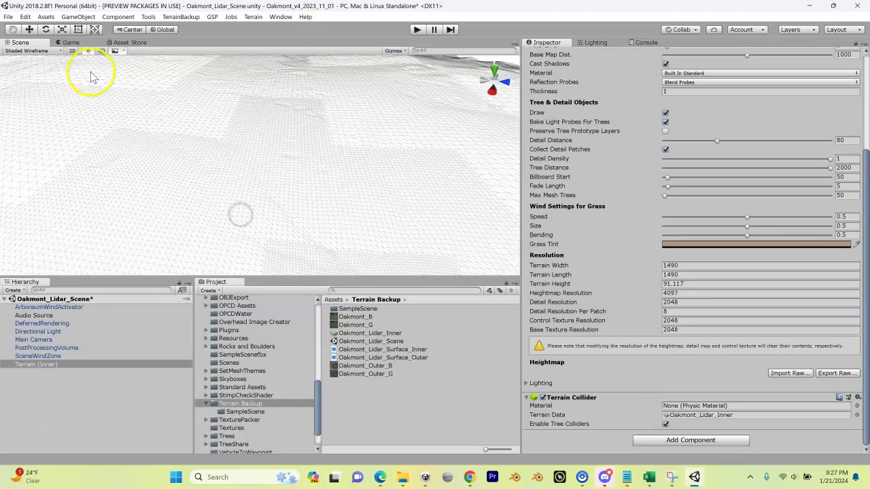
Switch the Scene view to Shaded, then back to Shaded Wireframe, to inspect the LiDAR relief
click(27, 51)
click(24, 68)
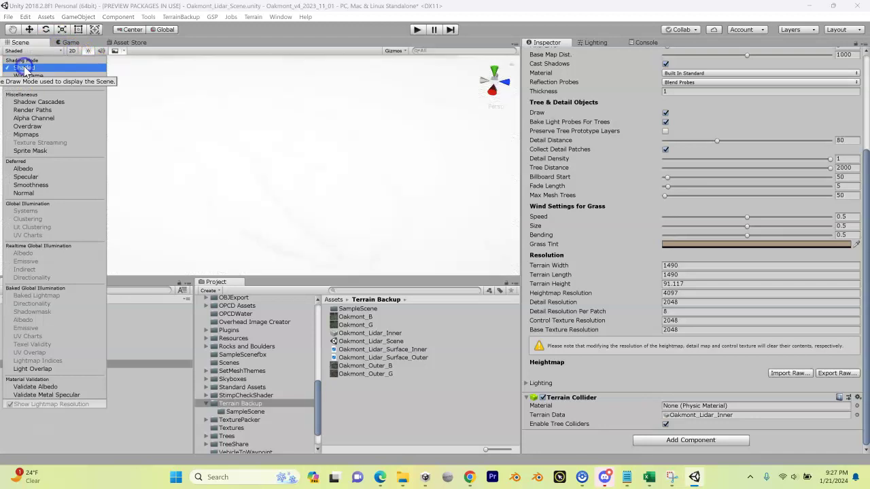
mouse_move(281, 127)
right_down()
mouse_move(398, 121)
mouse_move(272, 127)
mouse_move(367, 101)
right_up()
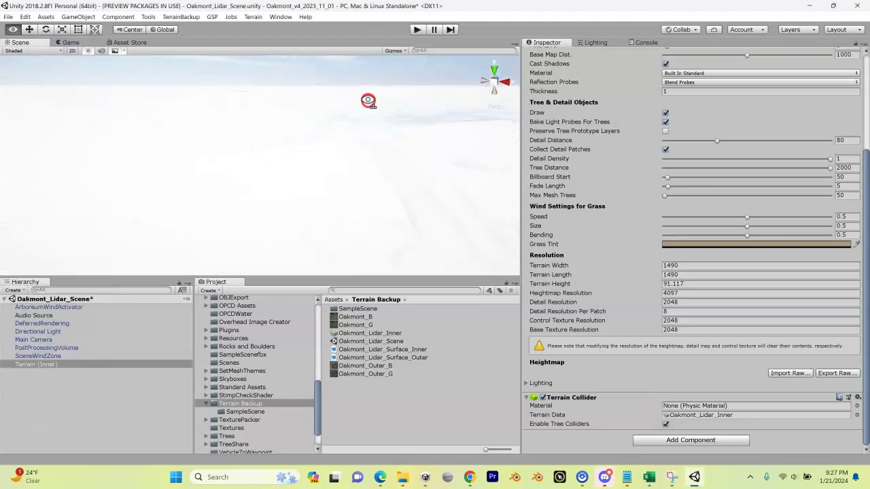
click(27, 51)
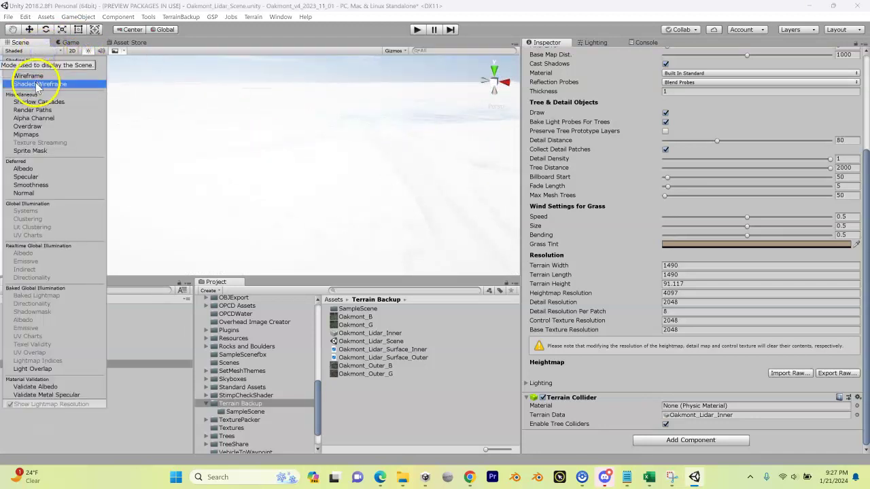
click(40, 84)
mouse_move(299, 121)
right_down()
mouse_move(350, 180)
mouse_move(496, 161)
mouse_move(328, 148)
mouse_move(415, 134)
mouse_move(431, 141)
mouse_move(526, 120)
mouse_move(546, 126)
right_up()
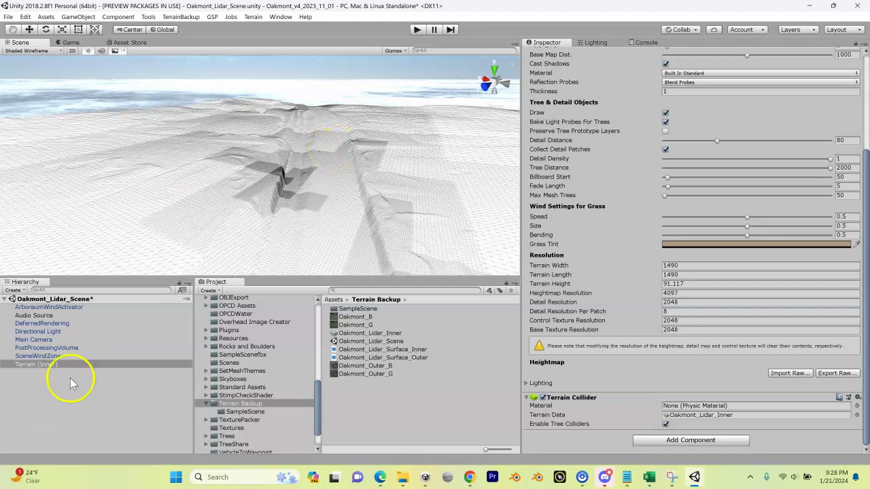
Add a second default 500 × 500 terrain to the scene and name it 'Plot (Outer)'
click(57, 398)
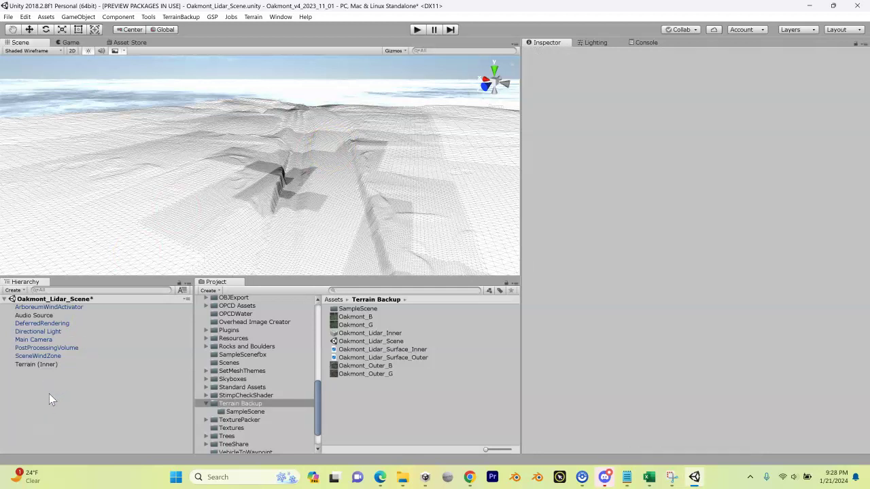
right_click(49, 394)
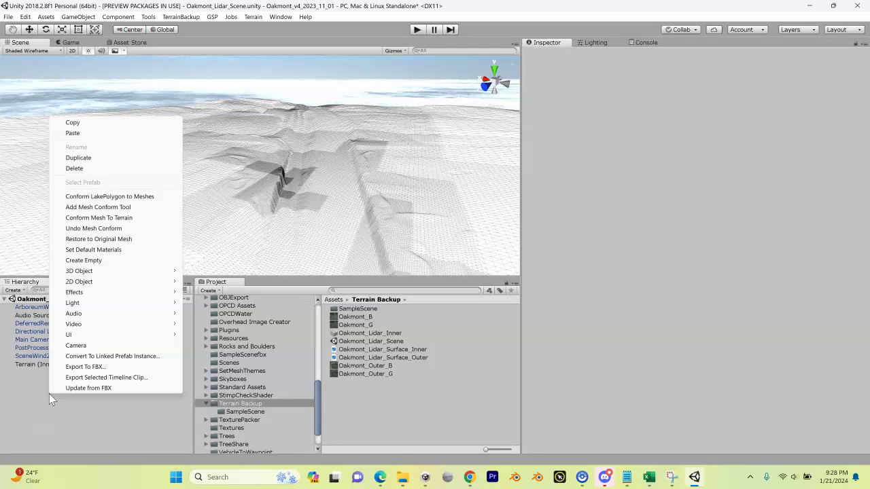
mouse_move(109, 270)
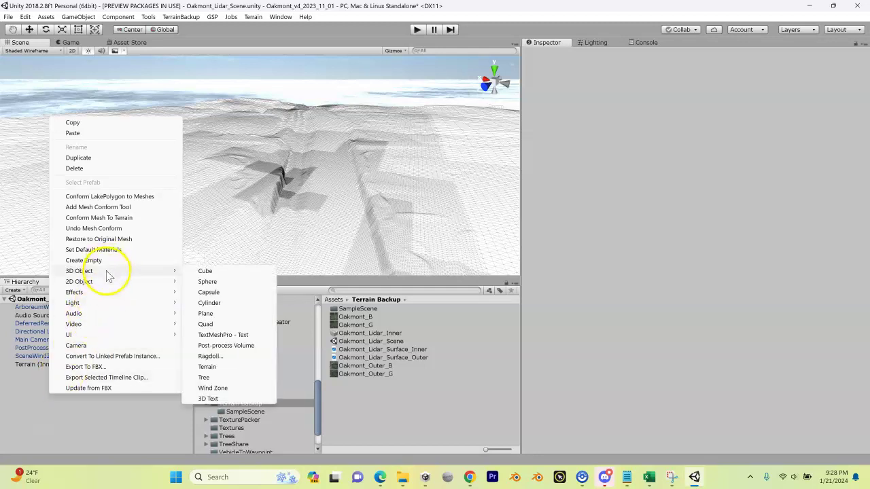
click(224, 367)
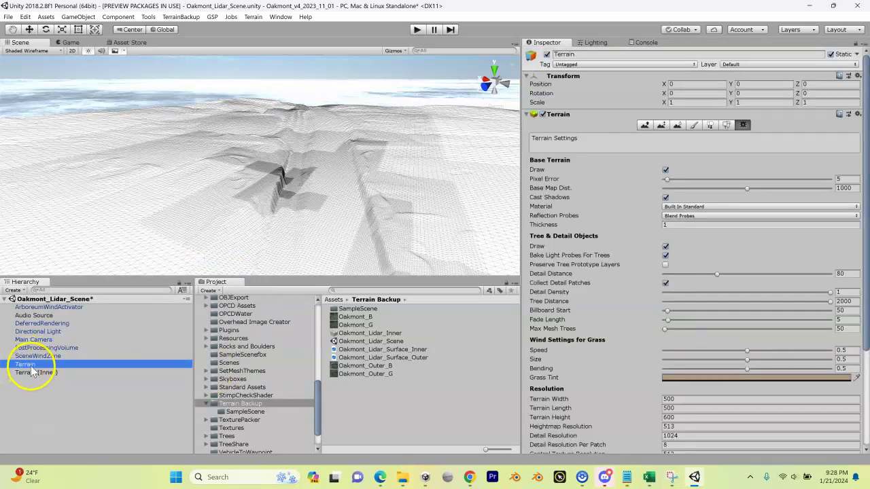
click(568, 55)
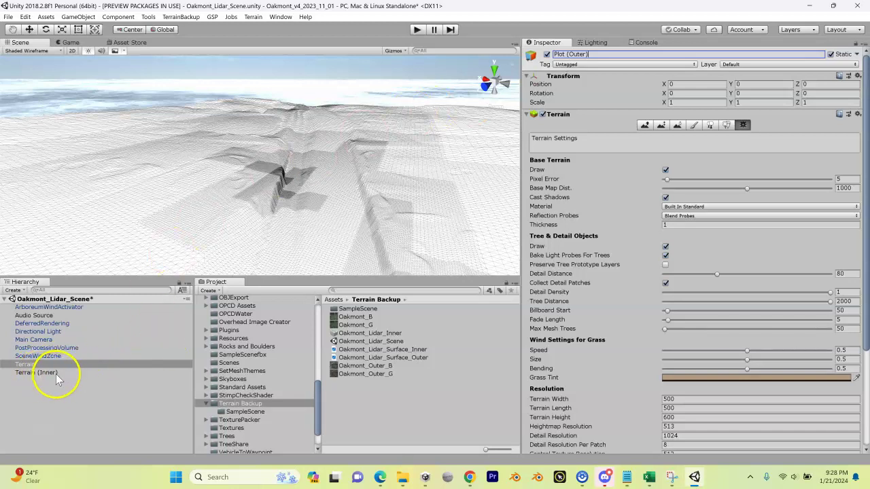
key(Return)
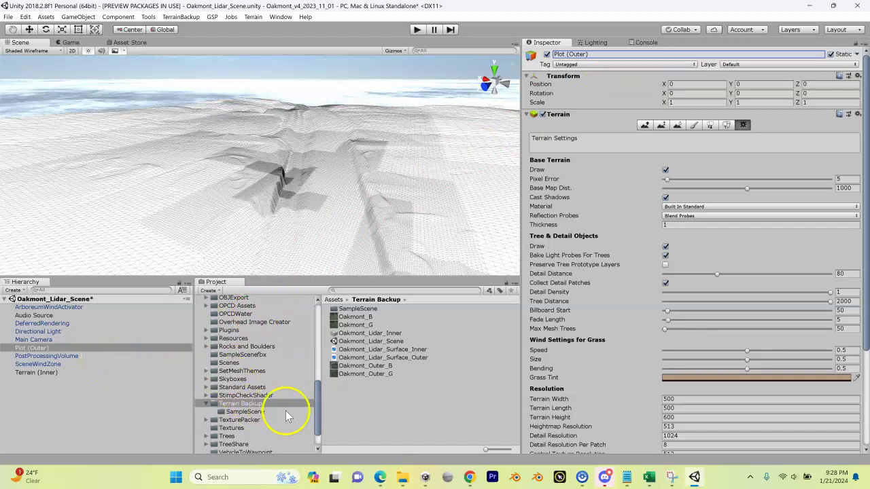
Move the New Terrain data asset from Assets into the Terrain Backup folder and list its contents
drag(319, 397, 320, 306)
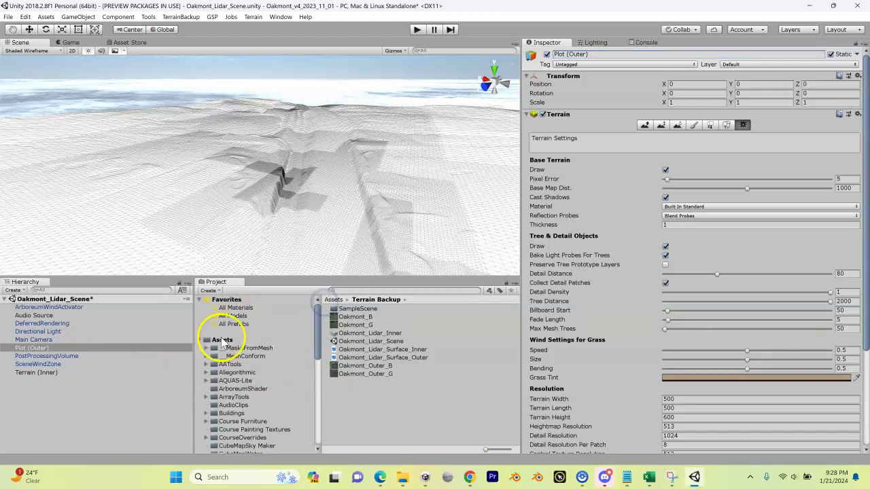
click(221, 339)
drag(515, 317, 530, 407)
click(360, 441)
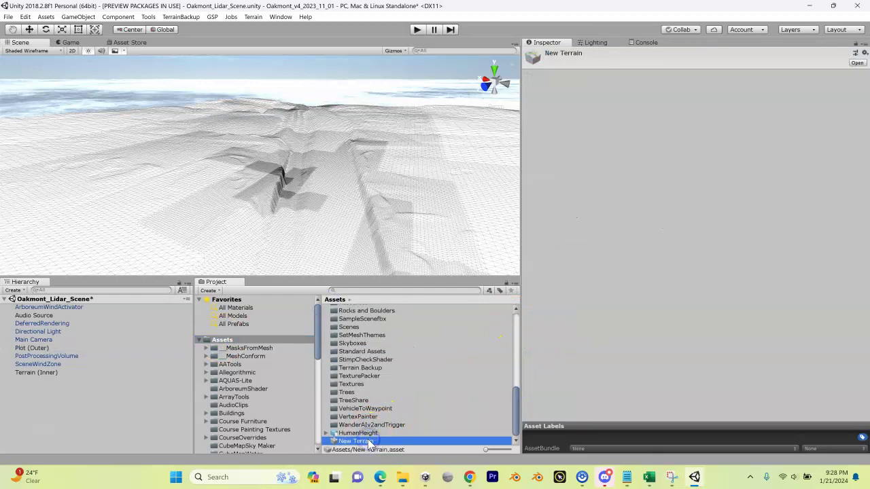
drag(314, 337, 253, 375)
scroll(246, 380, down, 5)
click(246, 377)
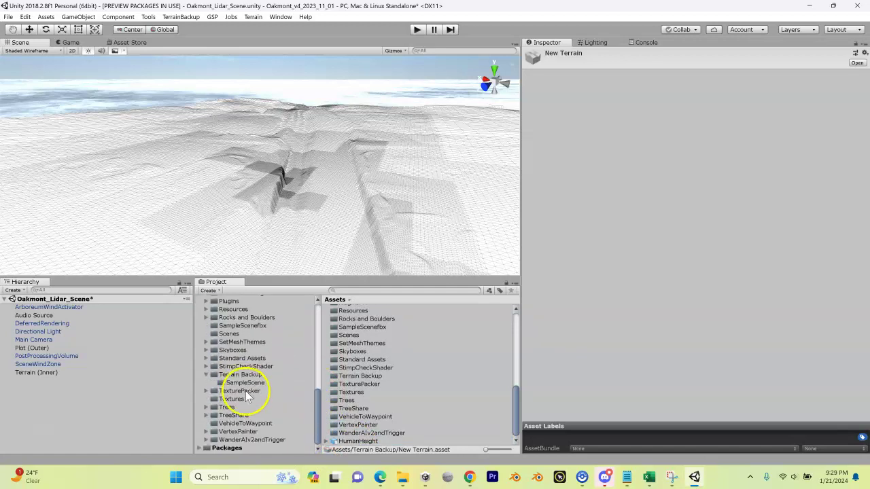
click(245, 375)
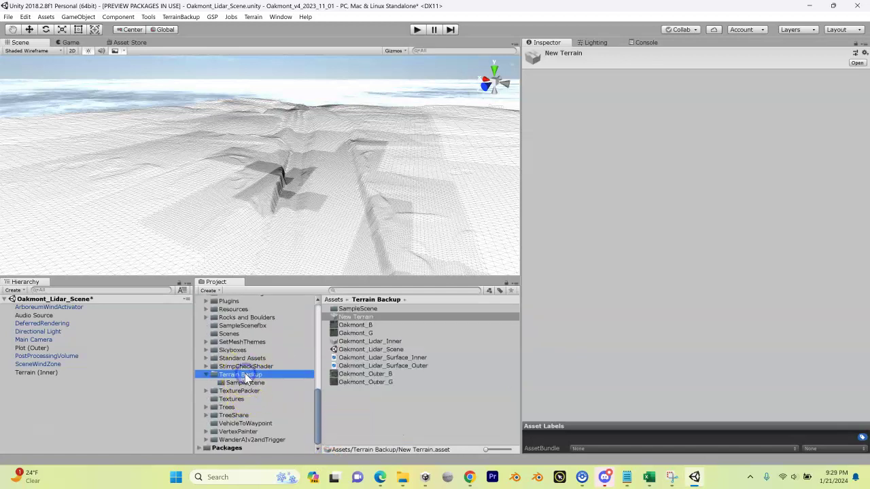
Rename the New Terrain asset to Oakmont_Lidar_Outer
click(356, 318)
right_click(356, 317)
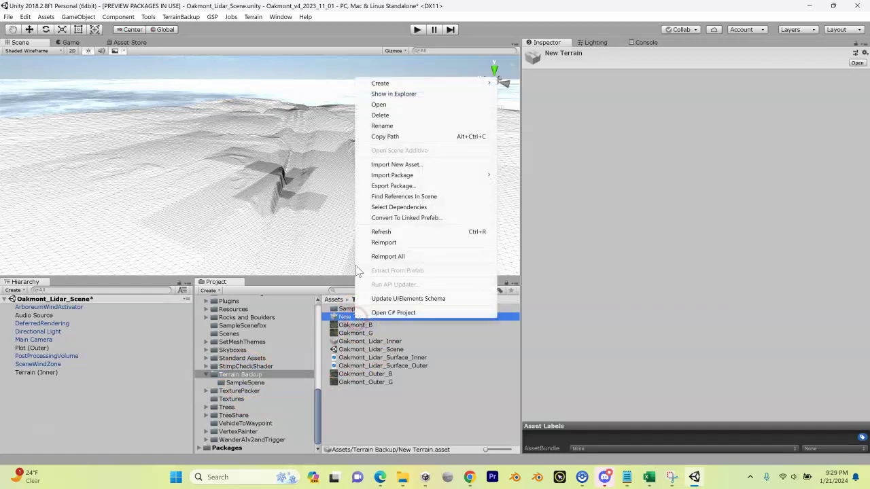
click(382, 126)
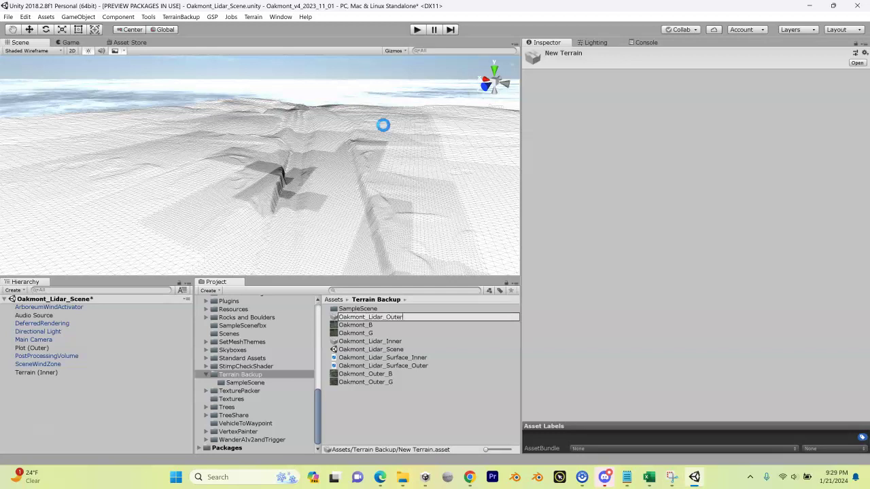
click(383, 125)
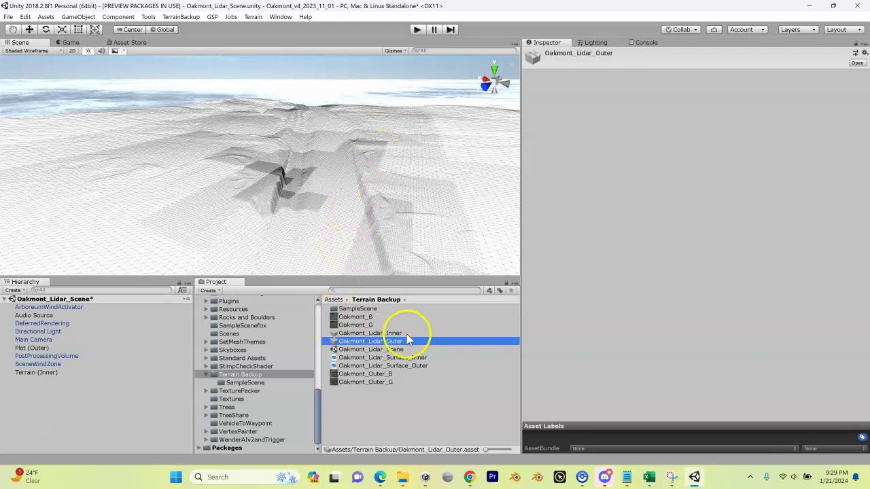
Compare it with Oakmont_Lidar_Inner, then select Plot (Outer) in the Hierarchy
click(380, 333)
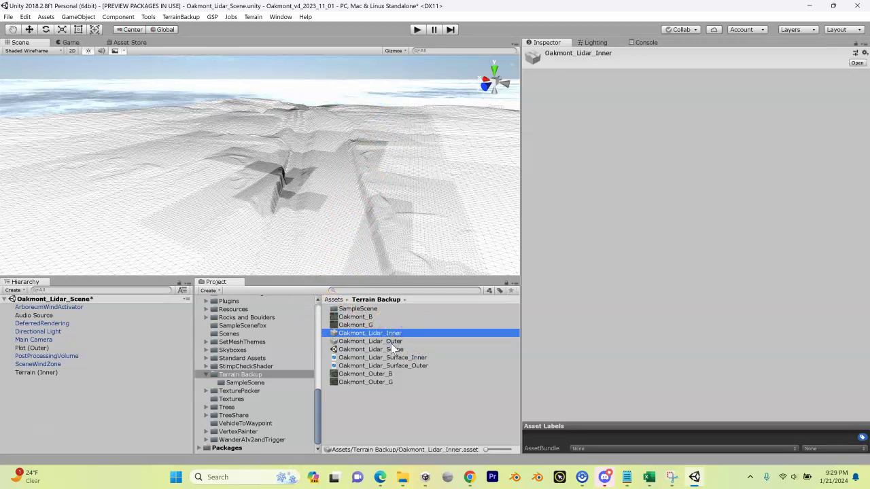
click(391, 342)
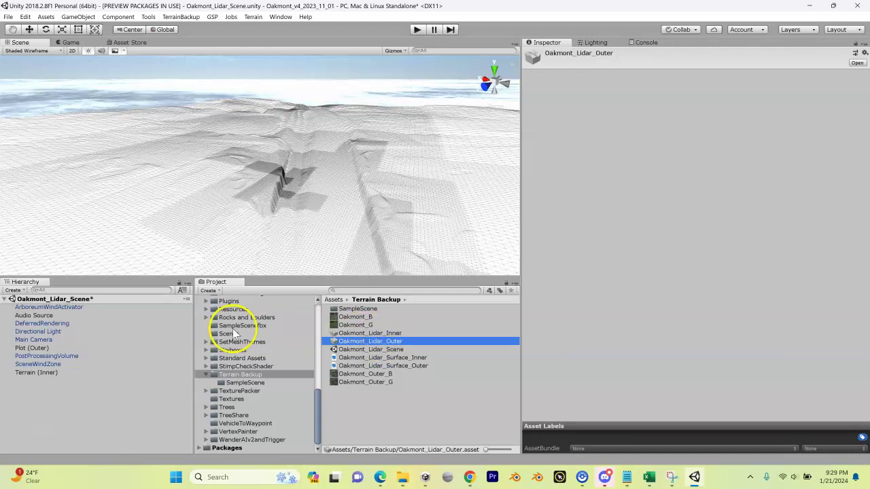
click(28, 348)
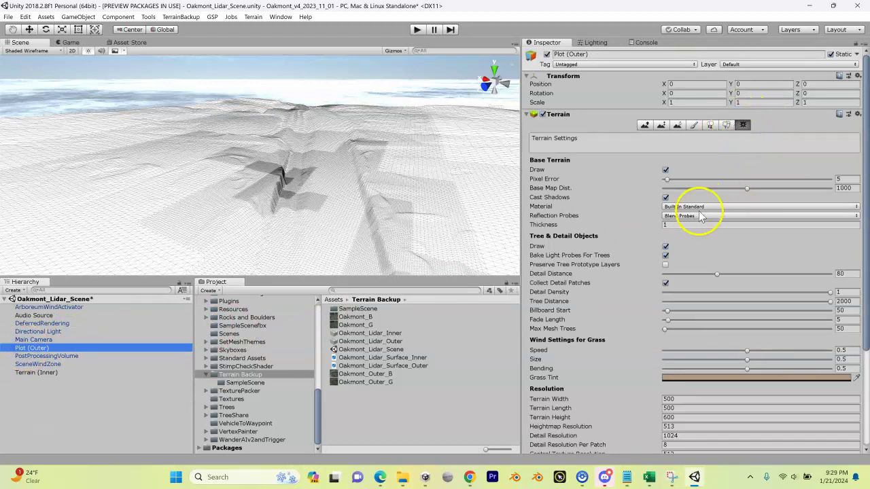
Confirm Plot (Outer)'s Terrain Collider uses Oakmont_Lidar_Outer, then bring up the Oakmont_MaxMin workbook
scroll(694, 226, down, 3)
scroll(694, 230, down, 1)
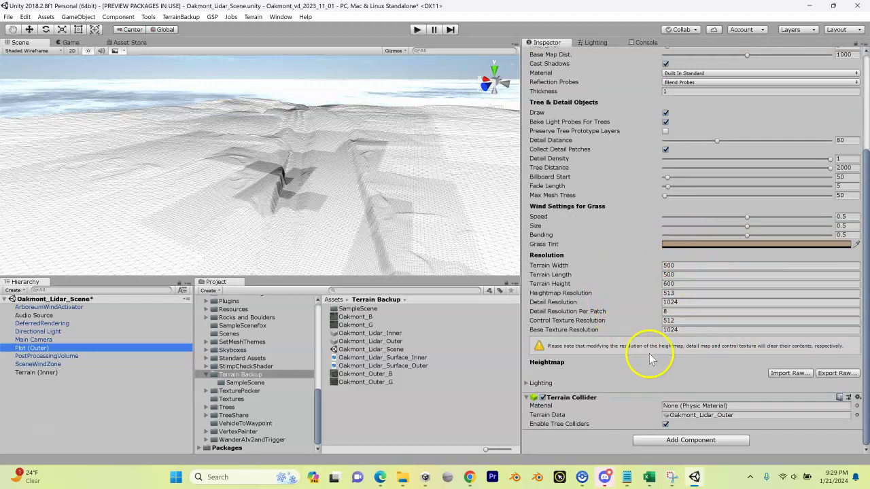
click(653, 472)
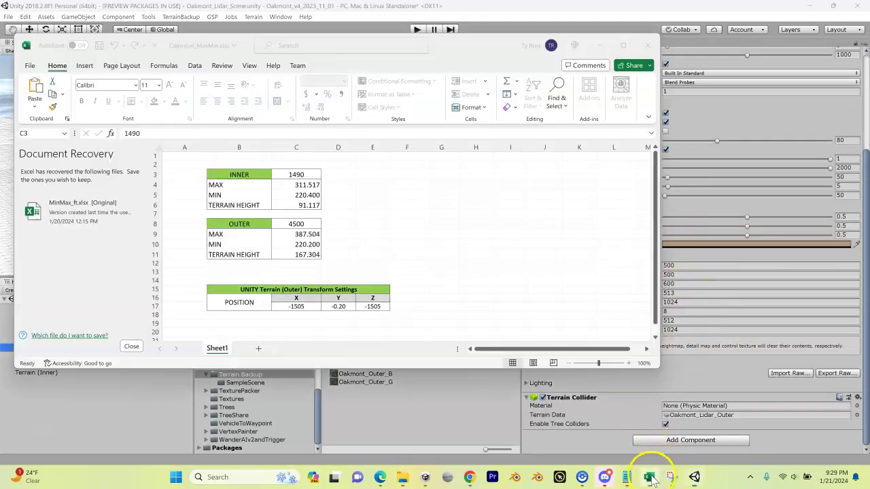
Set the outer terrain's width and length to 4500
click(293, 225)
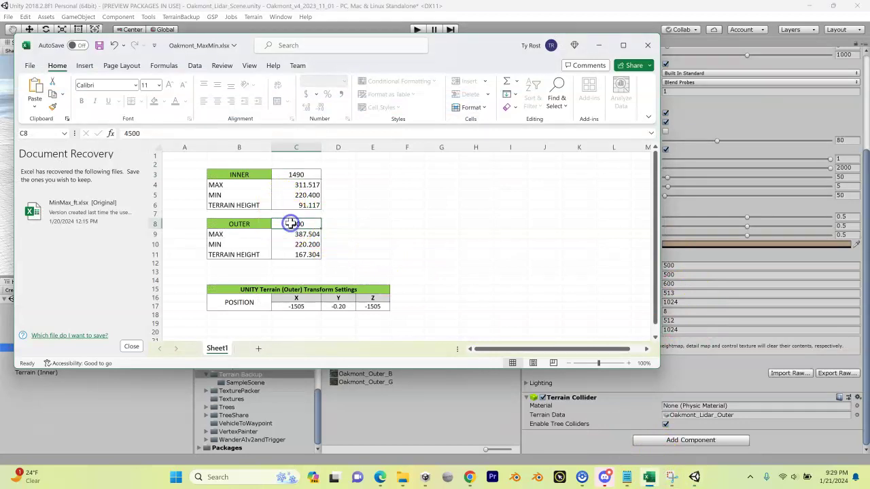
click(709, 266)
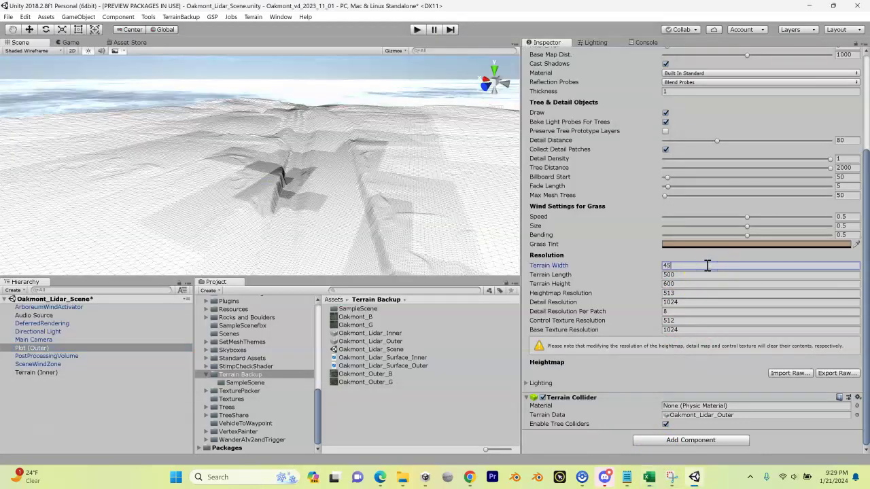
click(651, 275)
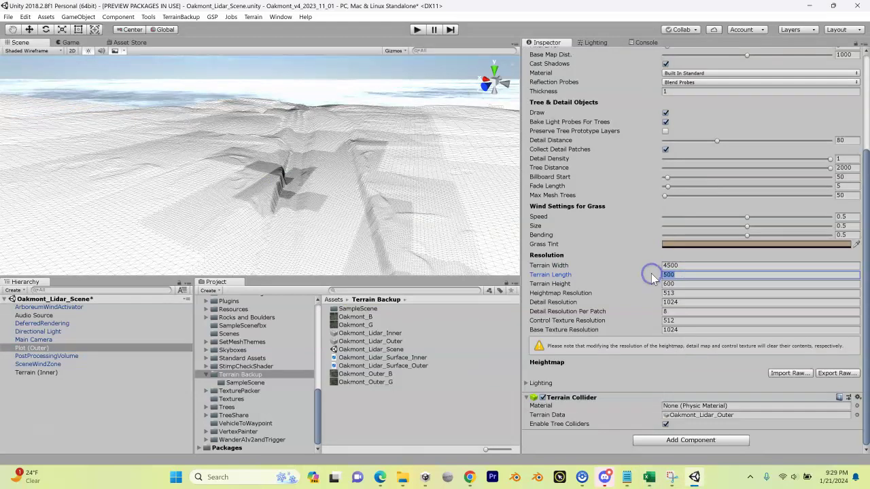
text(4500)
key(Tab)
click(651, 476)
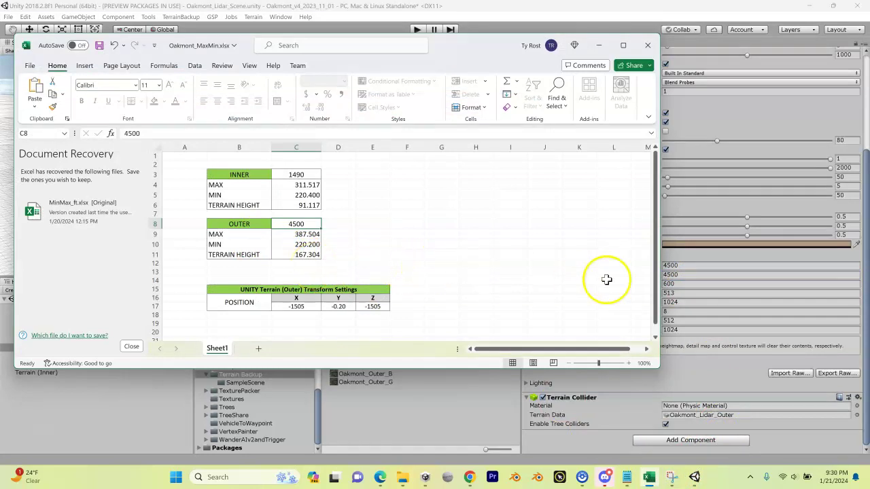
Set height 167.304, heightmap resolution 4097, and detail, control and base resolutions 2048
click(687, 288)
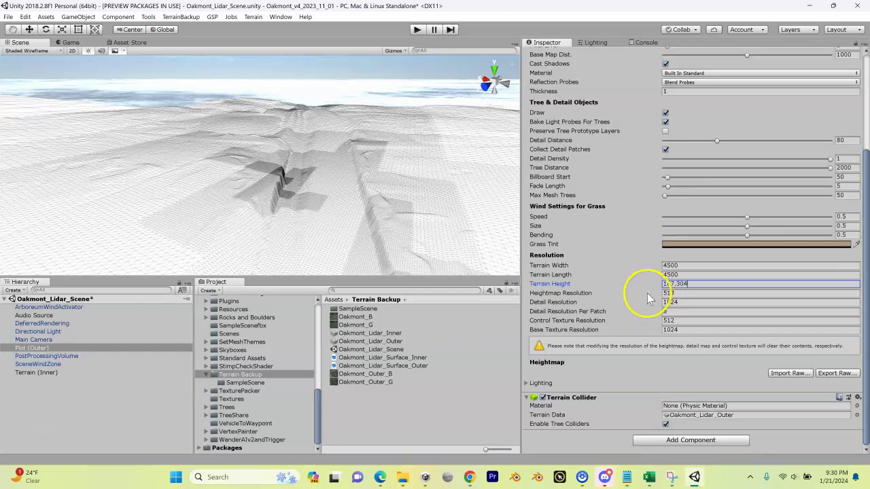
key(Tab)
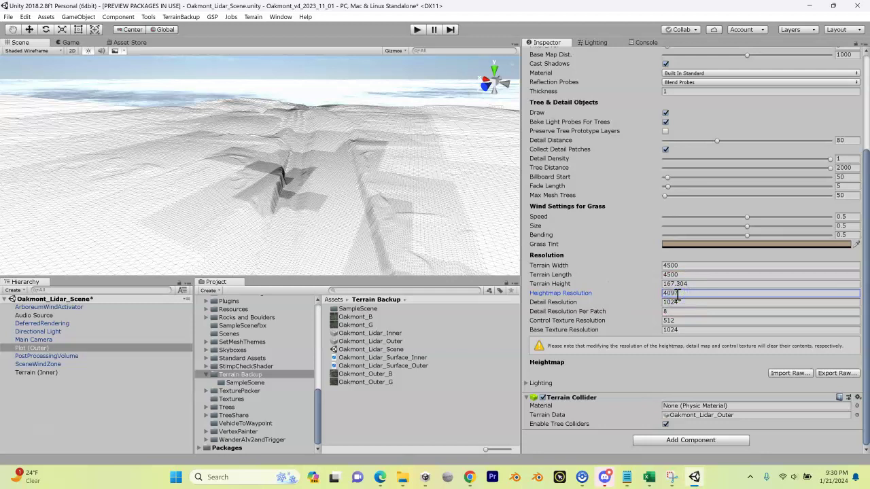
click(680, 302)
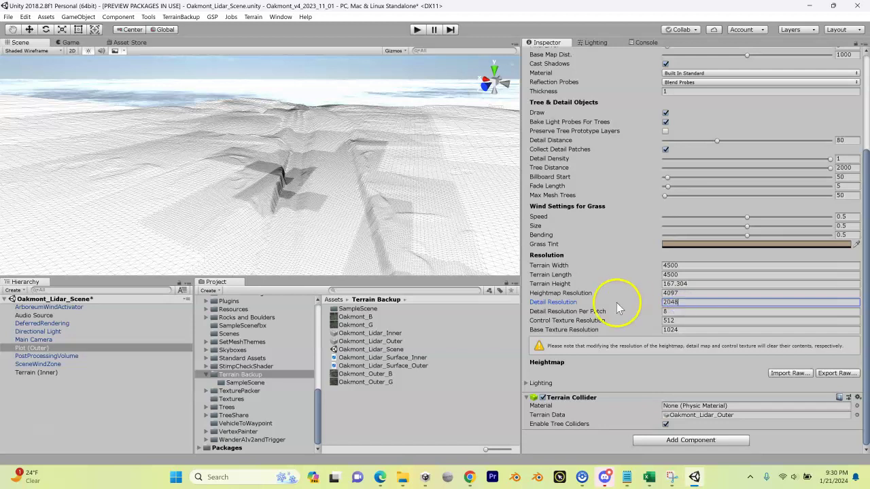
click(669, 312)
click(687, 322)
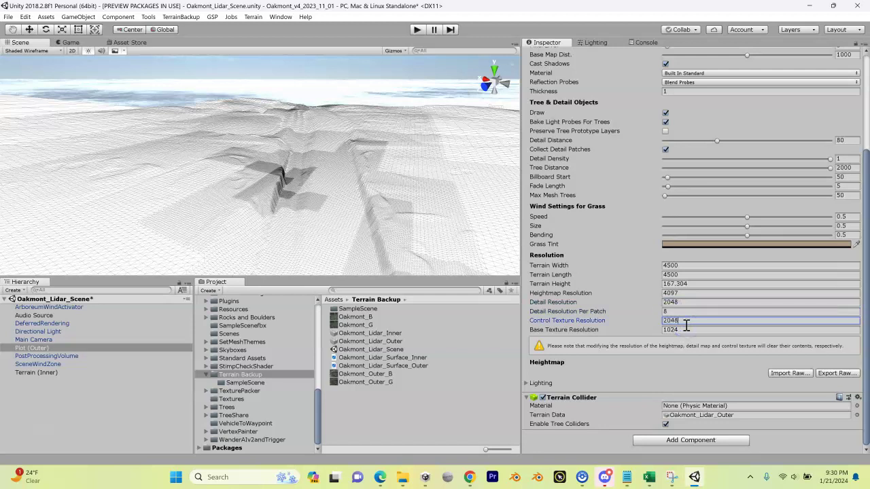
click(692, 329)
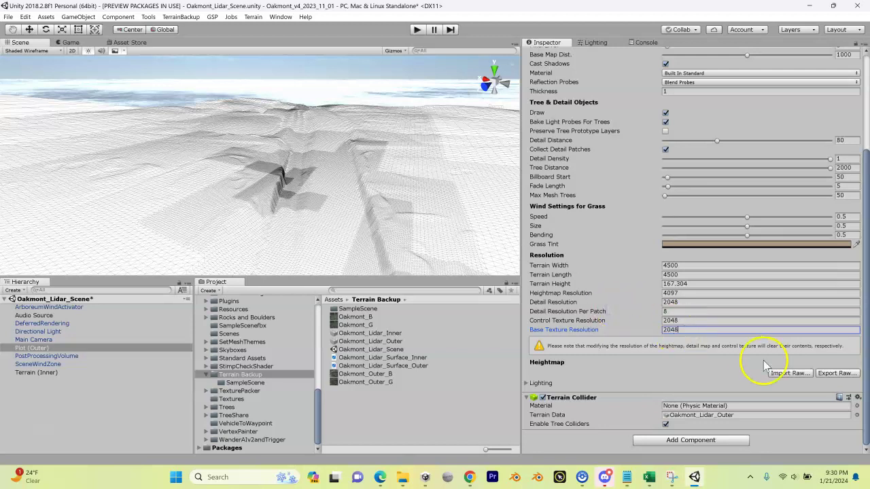
Import Oakmont_Lidar_Surface_Outer.raw as the outer terrain's heightmap, flipped vertically
click(782, 374)
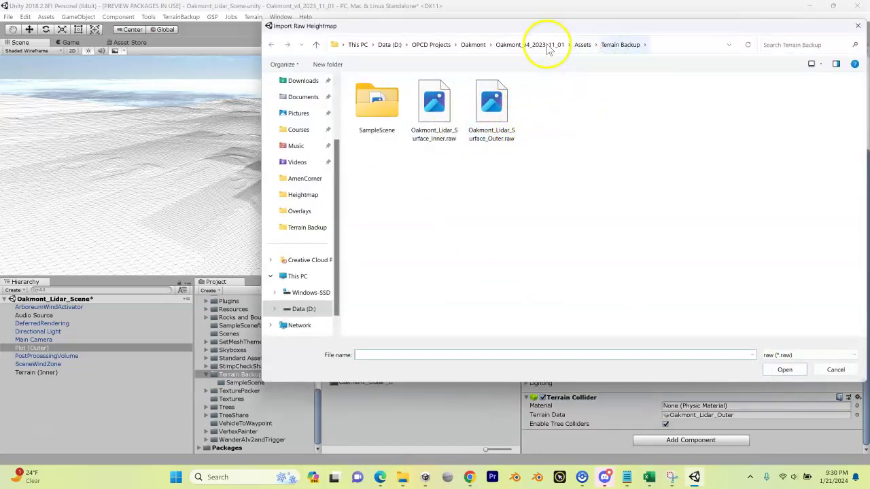
double_click(500, 112)
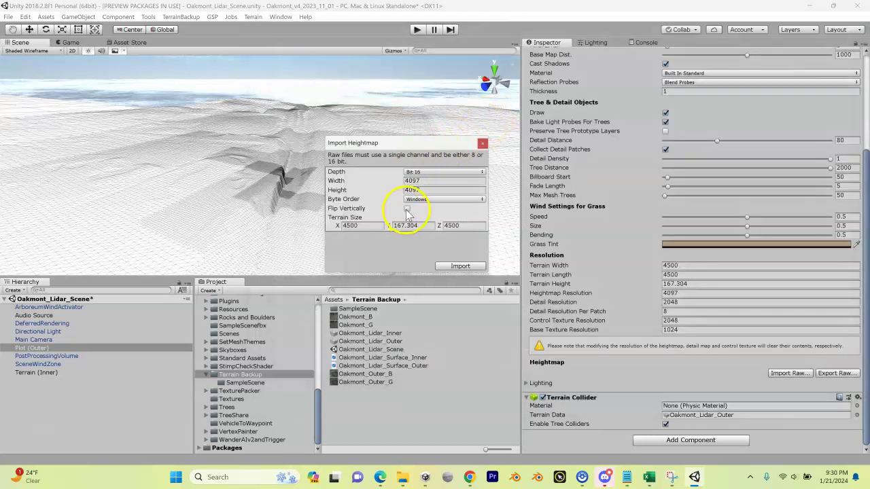
click(406, 209)
click(480, 269)
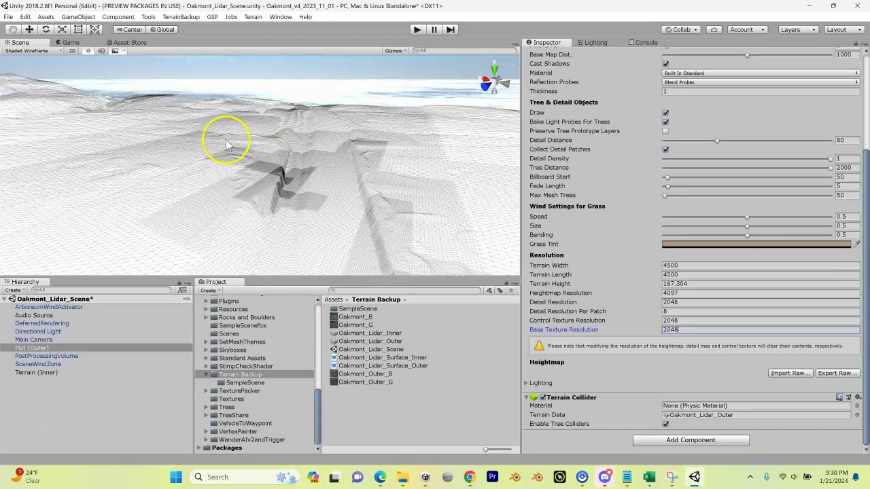
right_drag(231, 150, 27, 127)
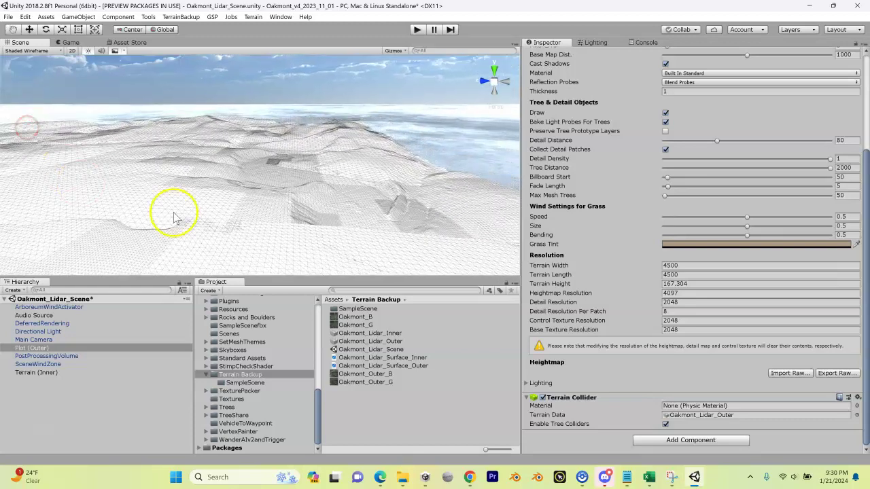
click(57, 373)
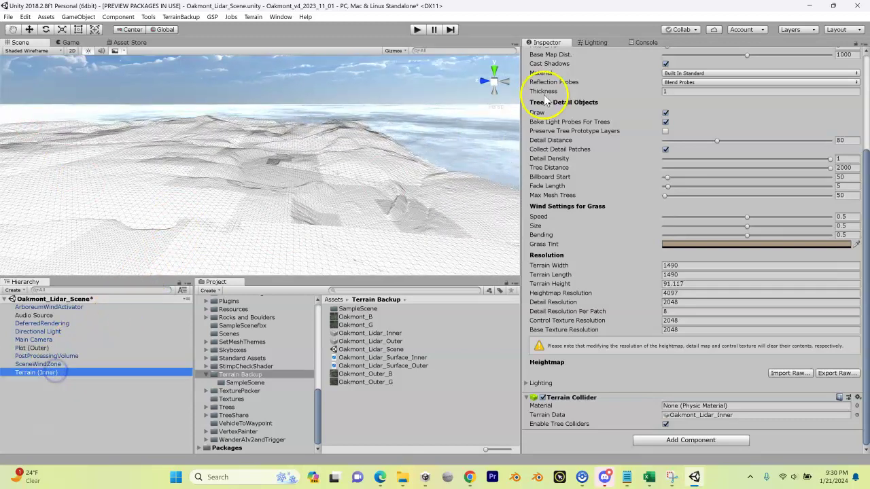
scroll(664, 134, up, 3)
scroll(663, 134, up, 1)
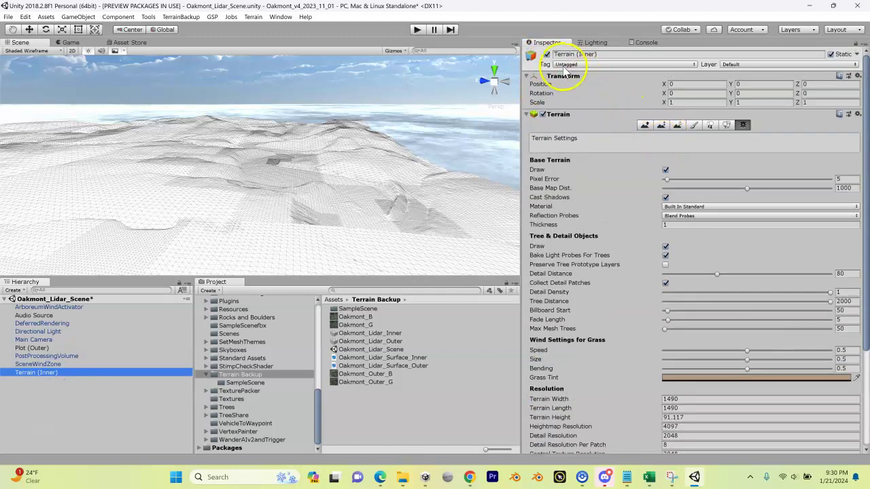
click(546, 54)
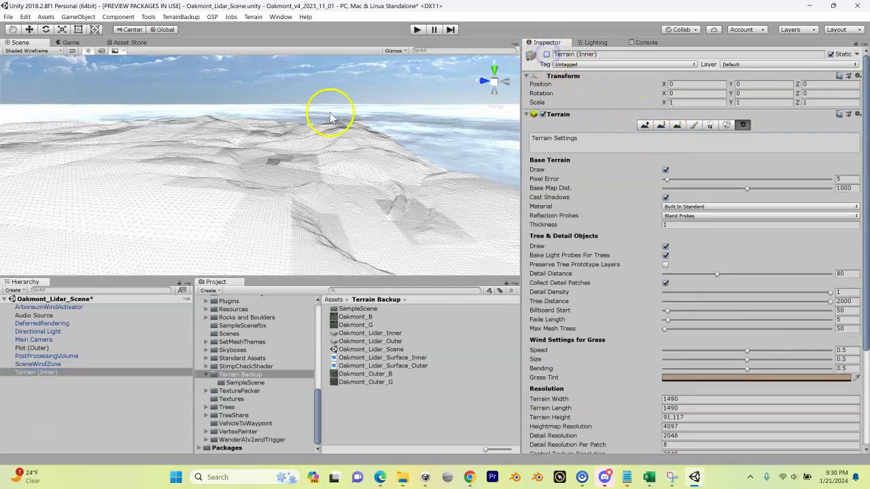
right_drag(325, 107, 130, 176)
click(90, 347)
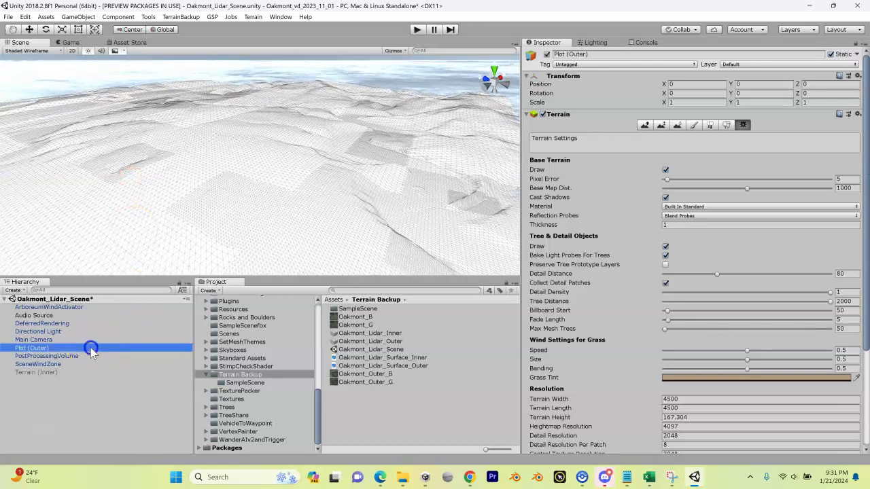
click(80, 372)
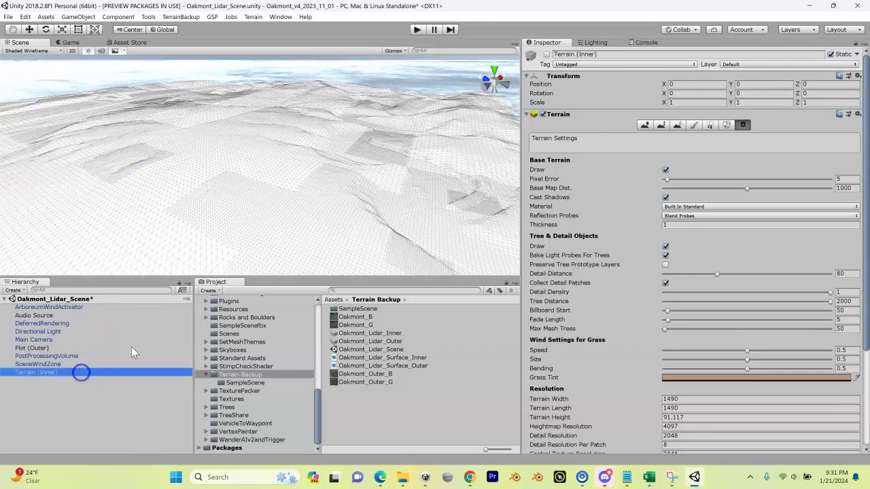
click(548, 54)
click(547, 54)
click(547, 54)
click(547, 55)
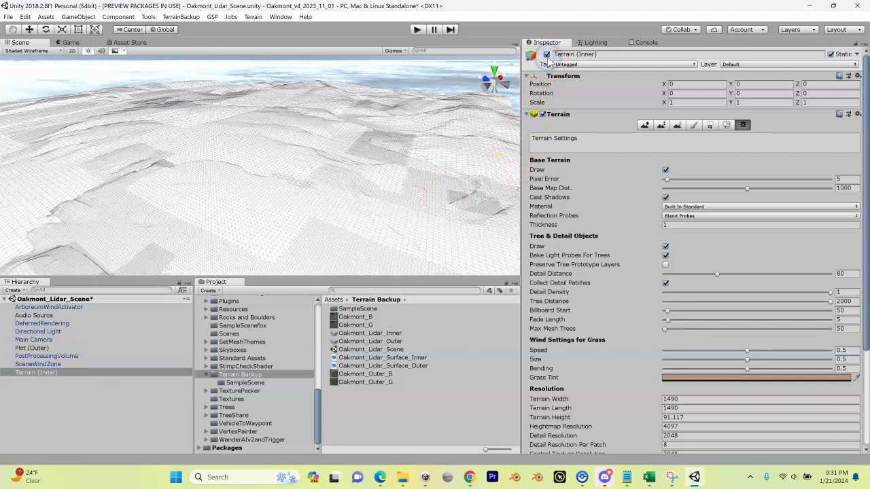
click(547, 55)
click(547, 54)
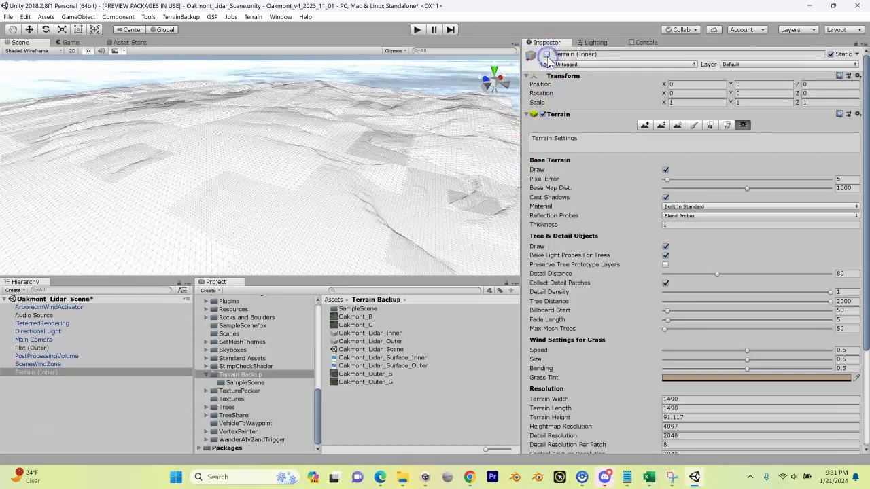
click(547, 55)
click(548, 54)
click(547, 54)
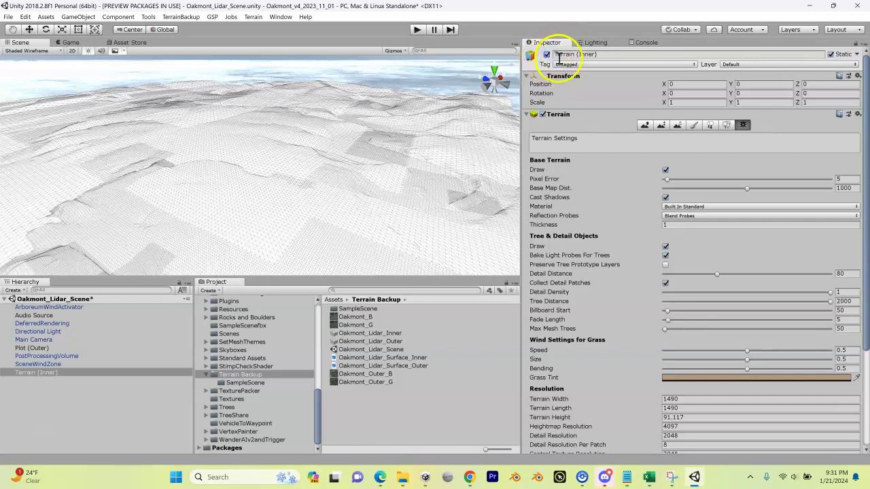
click(27, 348)
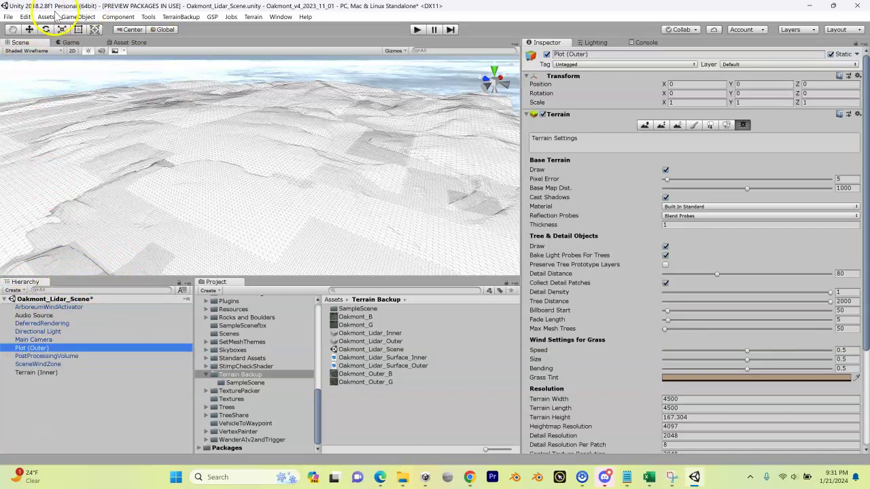
Save the Oakmont_Lidar_Scene with File > Save Scene
click(9, 17)
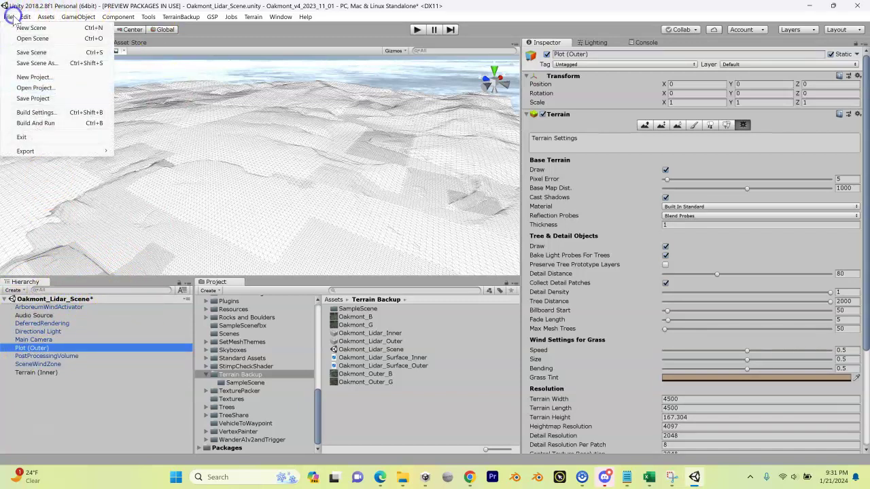
click(27, 53)
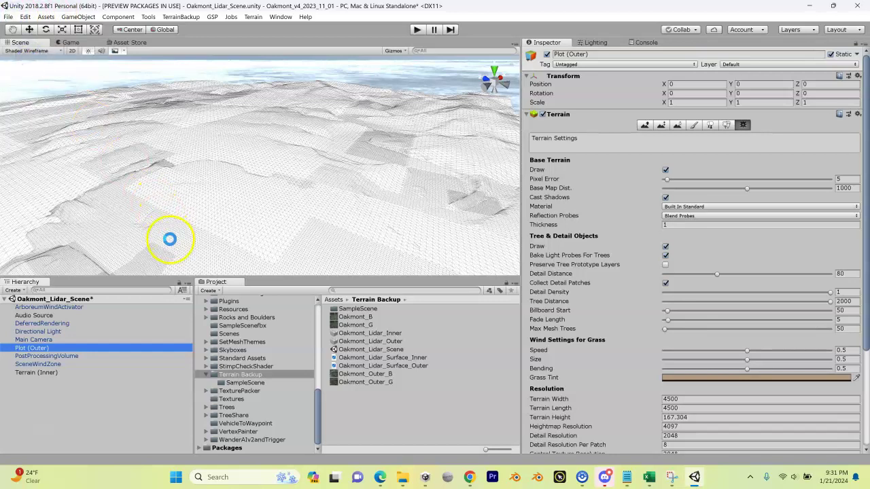